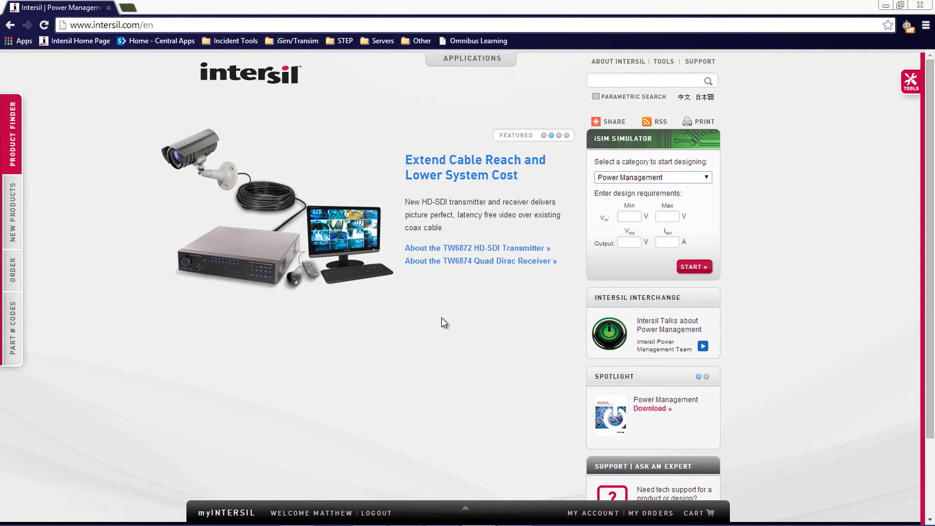
- Go to the iSim Online Designer from the Tools menu on the Intersil home page
left_click(660, 80)
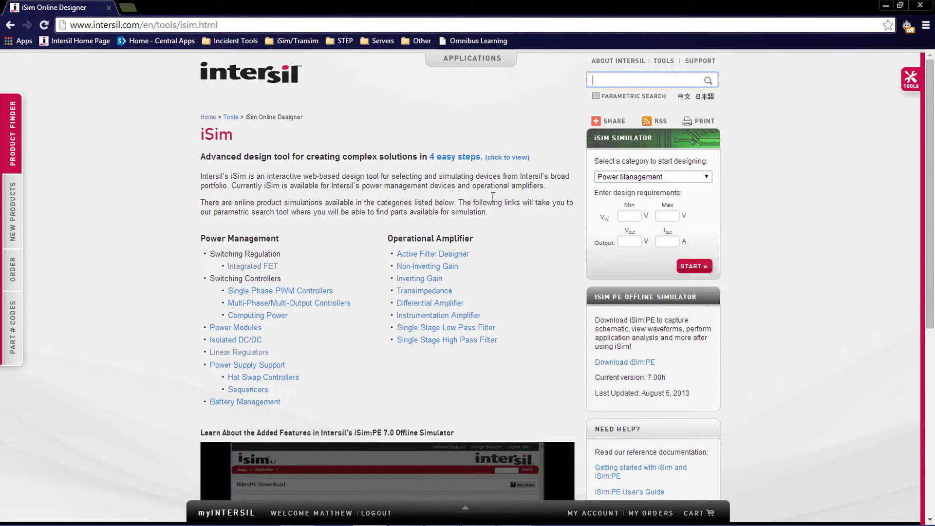
- Launch the Active Filter Designer under Operational Amplifier and maximize its window
left_click(433, 256)
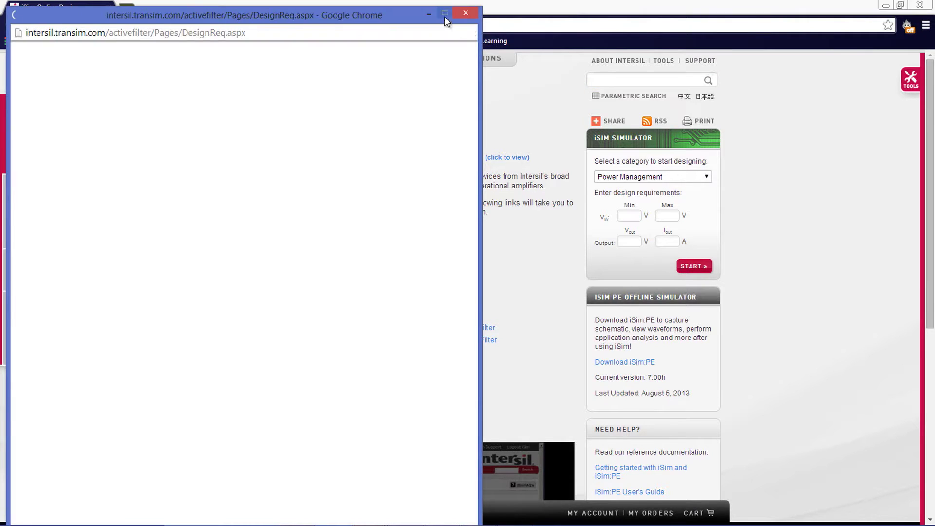
left_click(445, 13)
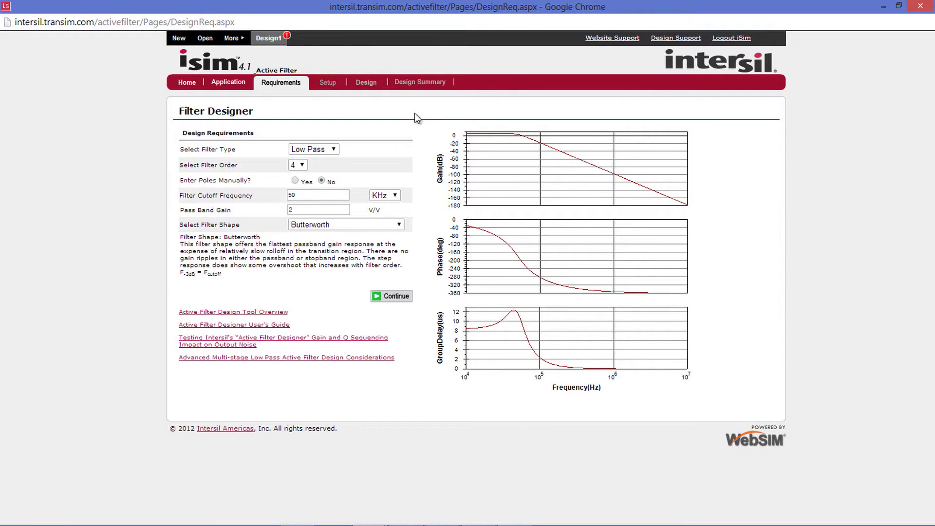
- Switch the filter type to High Pass, keeping the filter order at 4
left_click(334, 149)
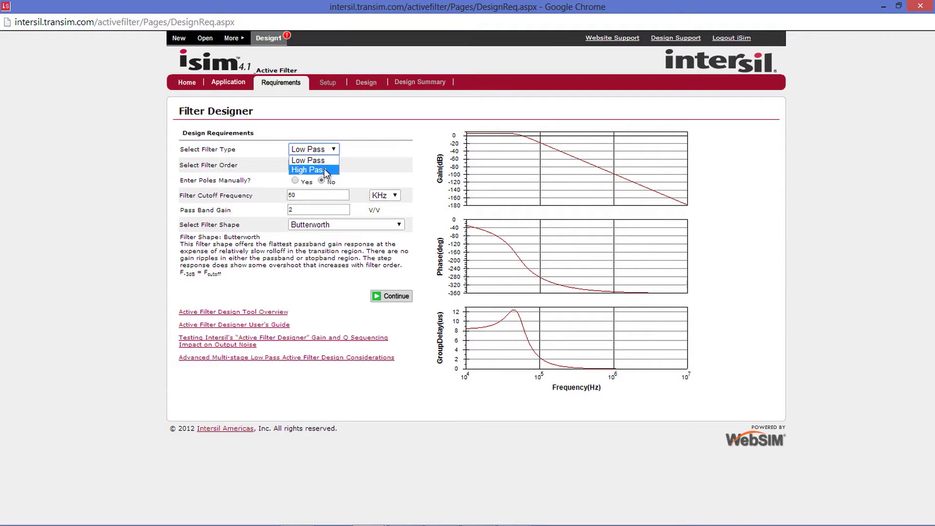
left_click(325, 170)
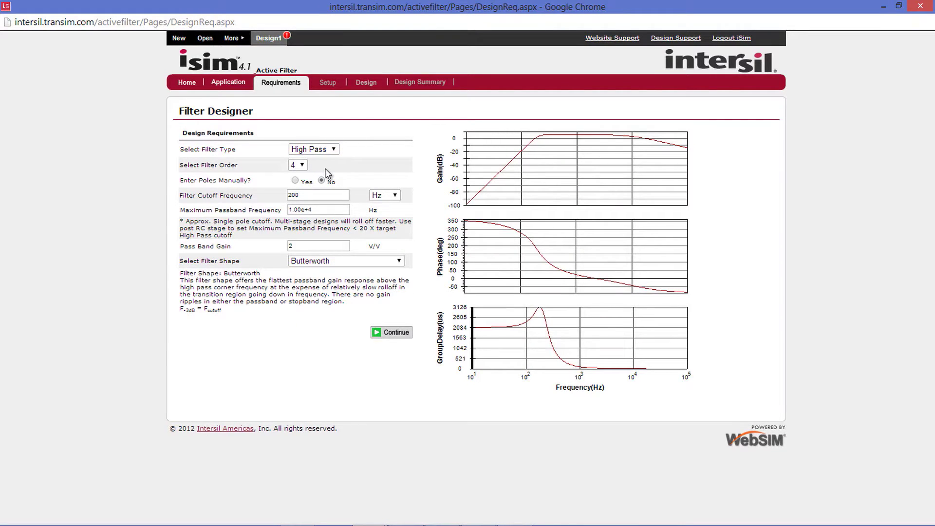
left_click(303, 166)
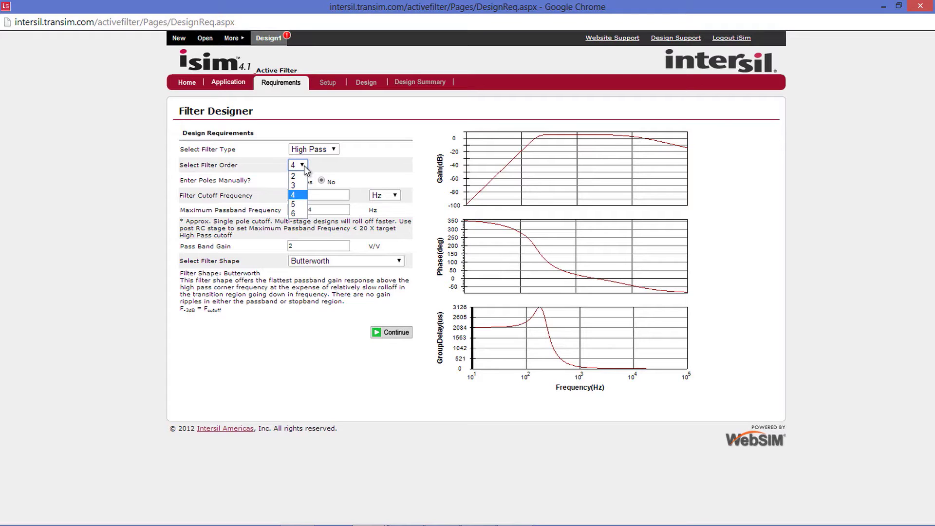
left_click(304, 166)
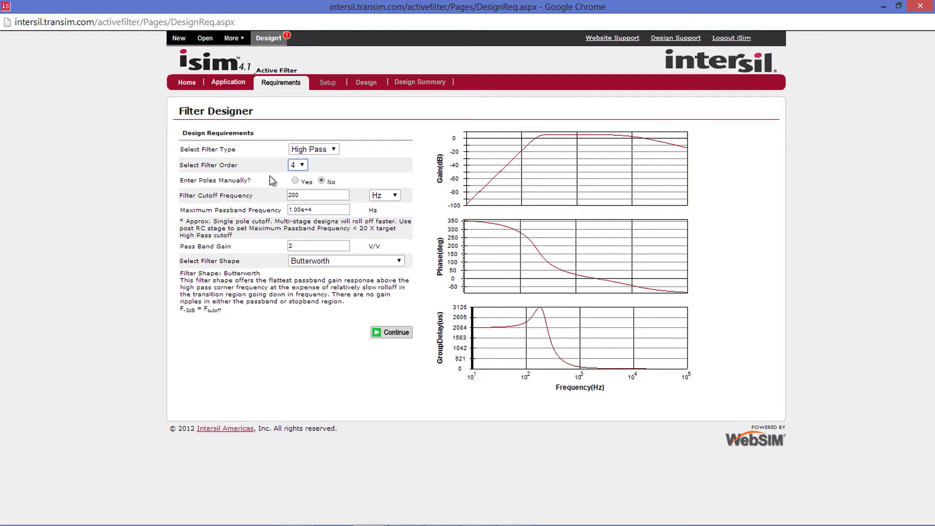
- Turn on manual pole entry, keeping the cutoff unit in Hz and F0 and Q entry
left_click(295, 181)
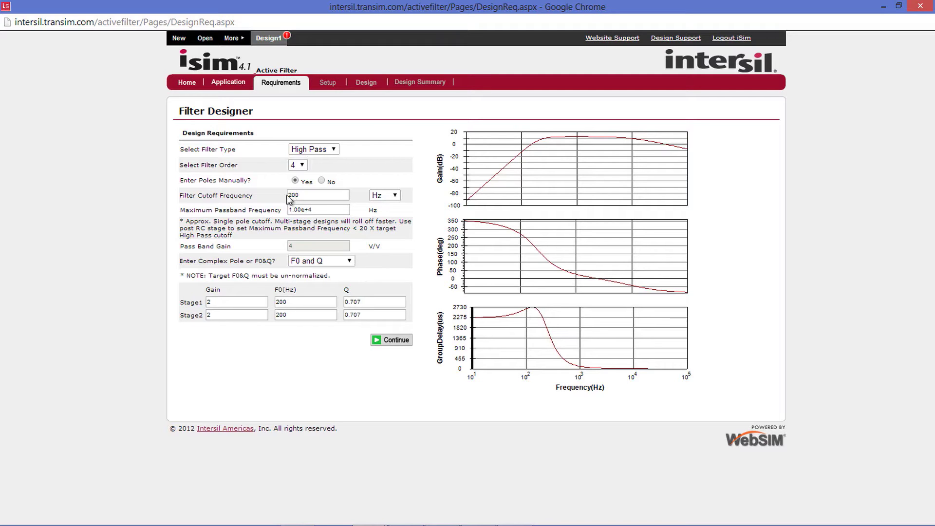
mouse_move(249, 196)
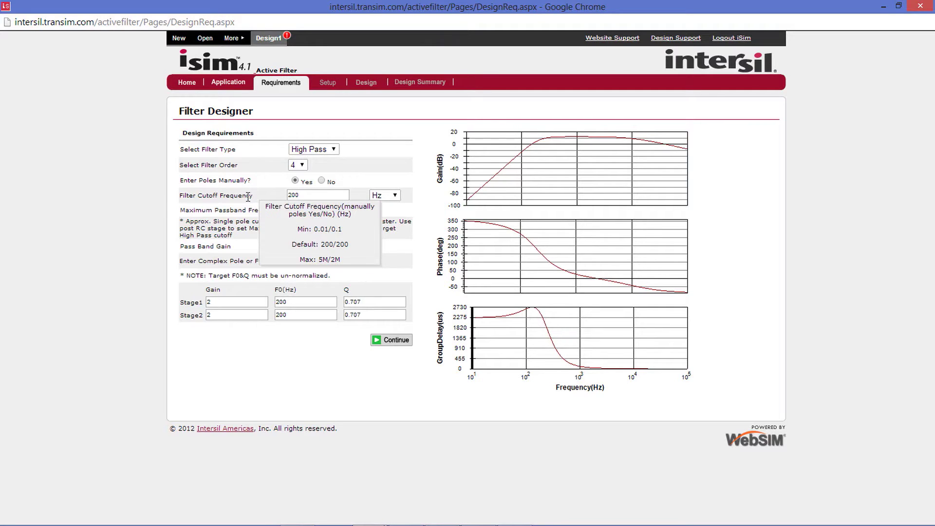
left_click(395, 196)
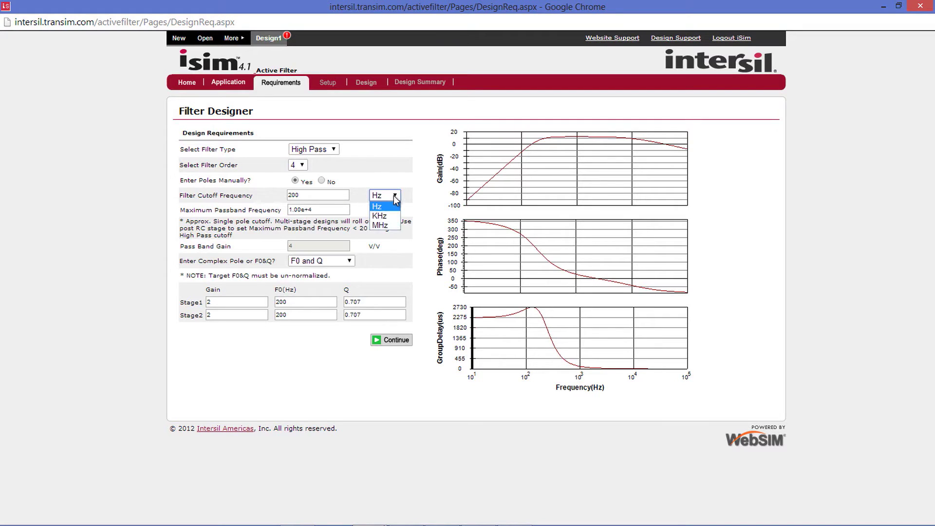
left_click(395, 196)
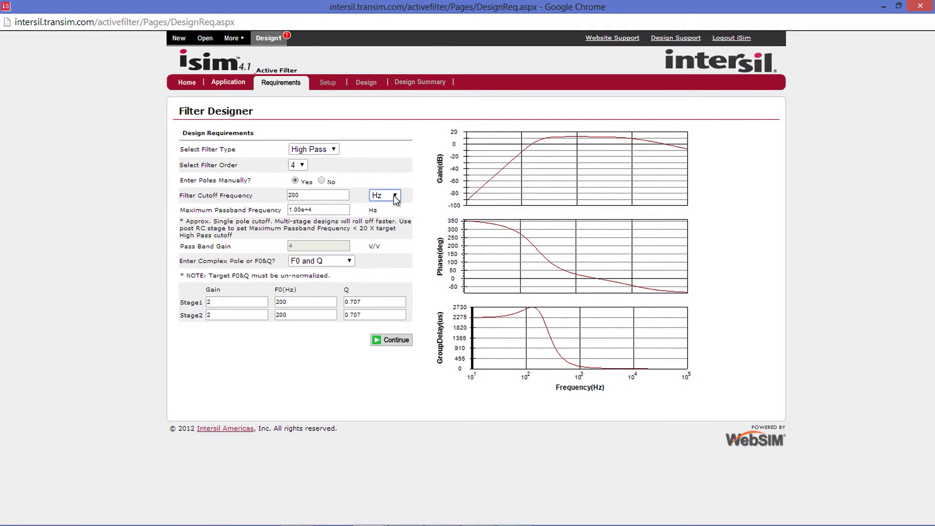
mouse_move(241, 210)
left_click(349, 262)
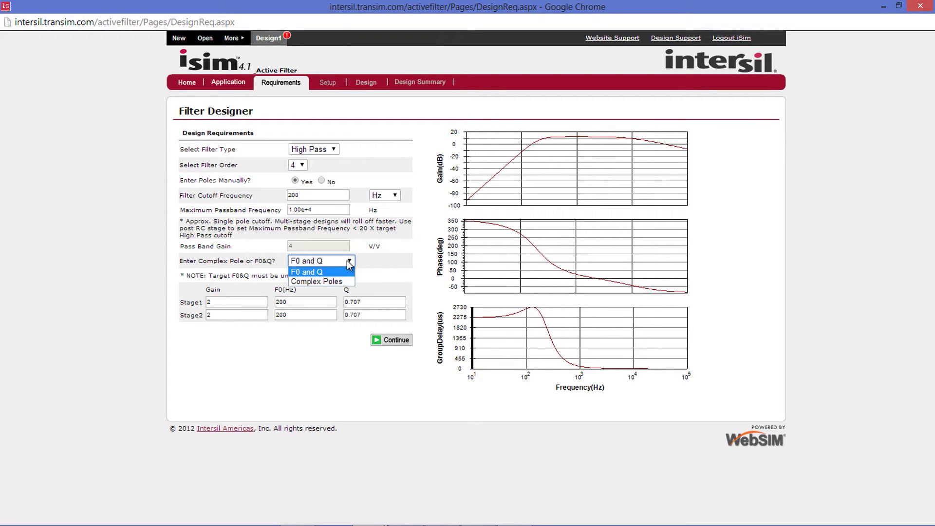
left_click(349, 264)
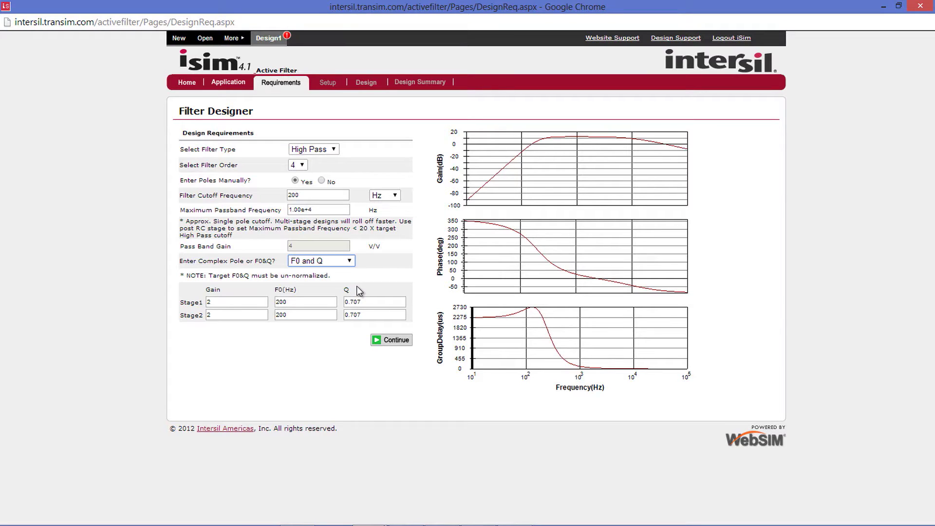
- Raise the filter to 6th order and specify the stages as complex poles
left_click(305, 165)
left_click(305, 215)
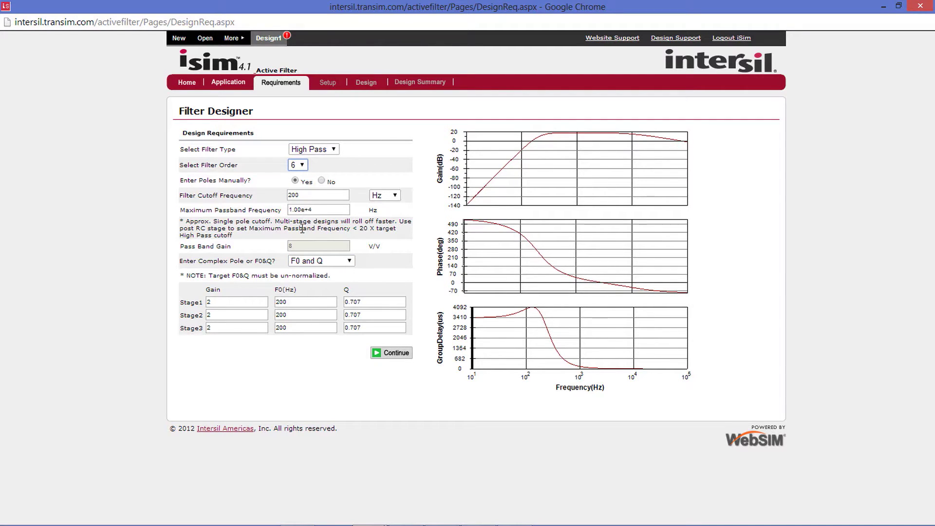
left_click(310, 261)
left_click(306, 281)
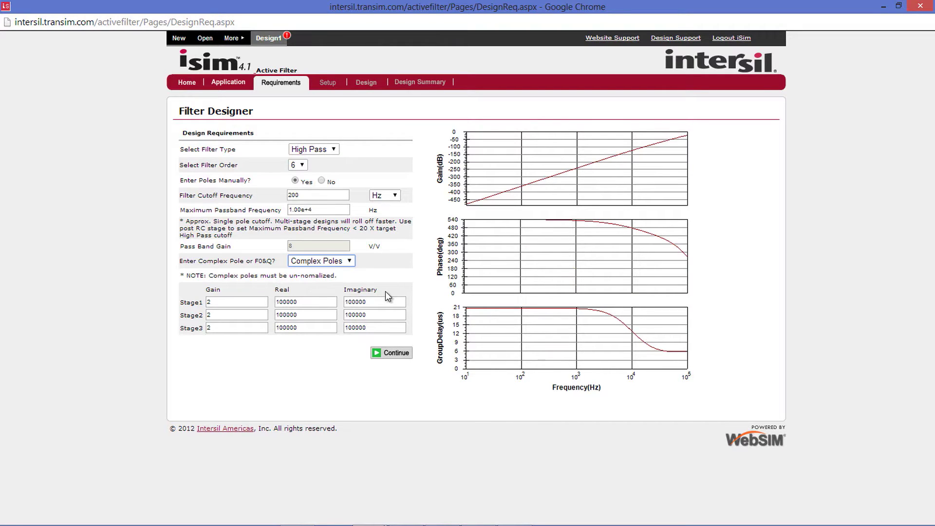
- Return to automatic poles and change the filter shape to Legendre Papoulis
left_click(322, 181)
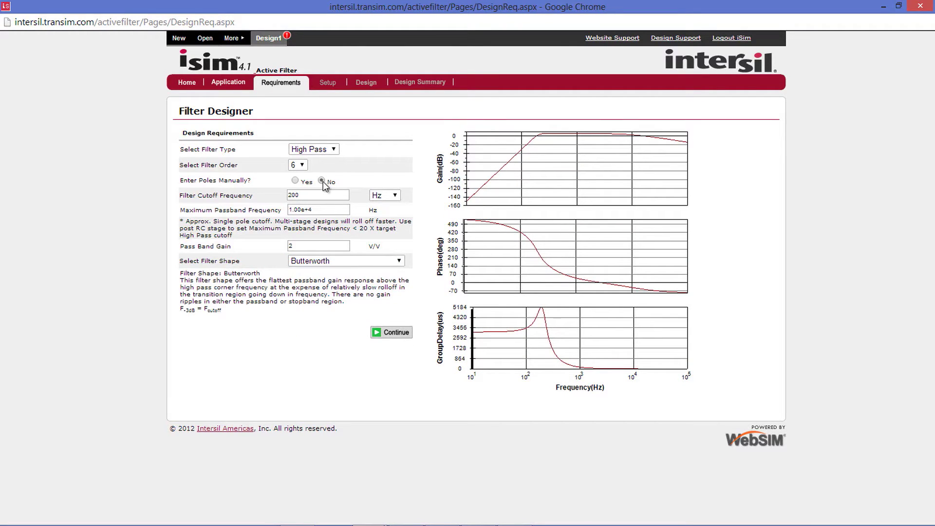
mouse_move(219, 199)
mouse_move(218, 247)
left_click(399, 262)
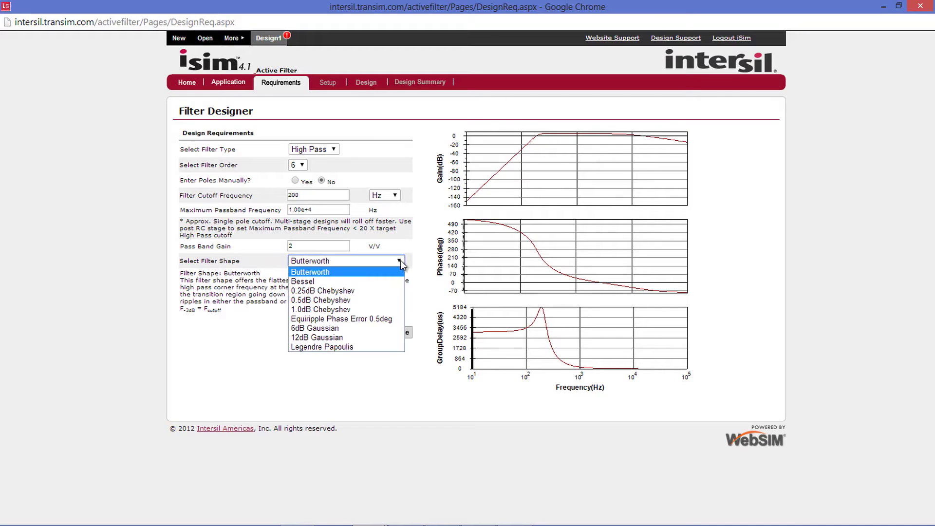
left_click(373, 347)
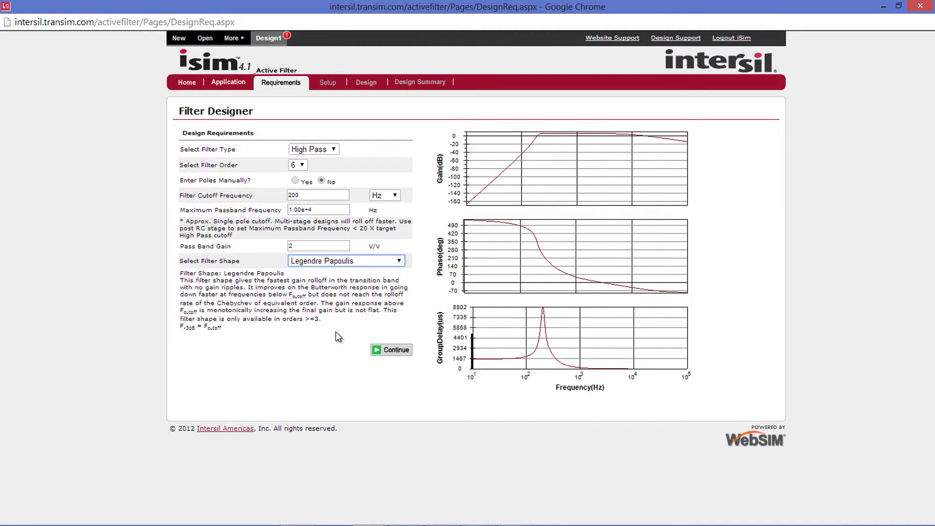
- Switch the filter type back to Low Pass, keeping the order at 4
left_click(334, 150)
left_click(334, 159)
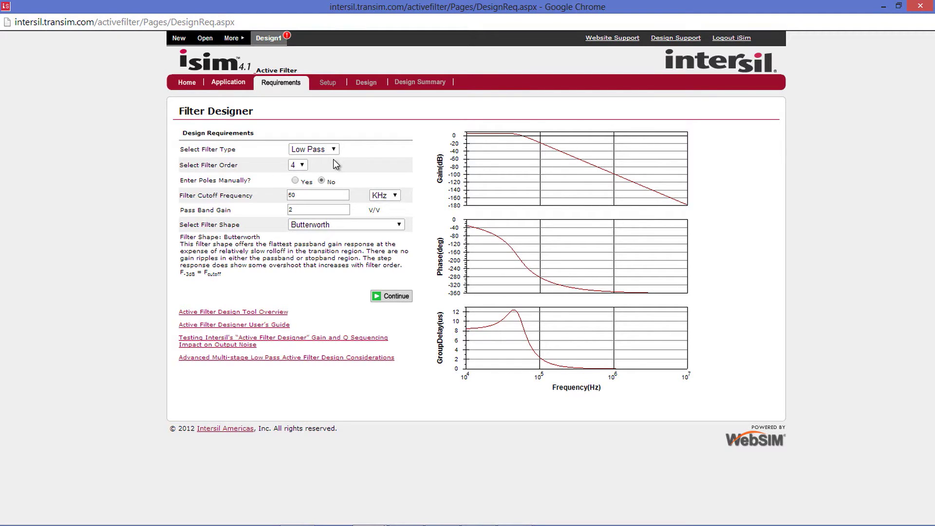
left_click(301, 166)
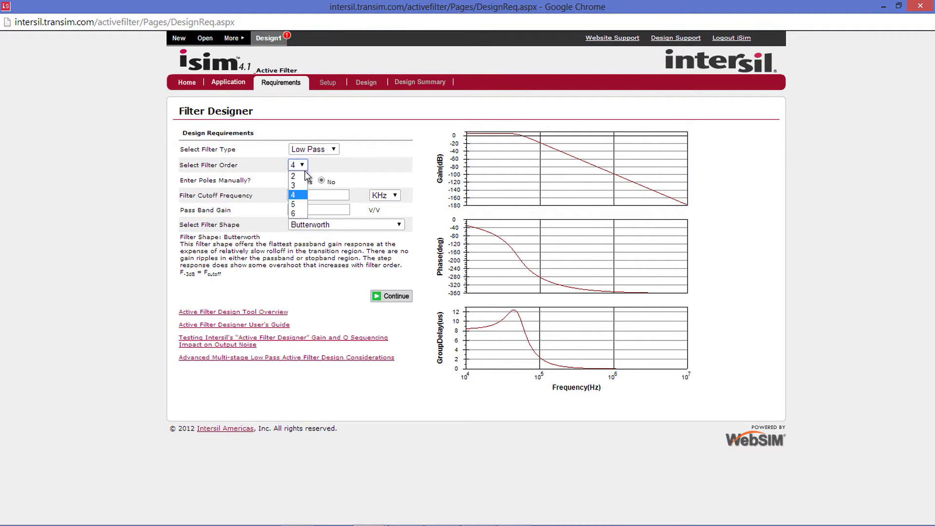
left_click(306, 171)
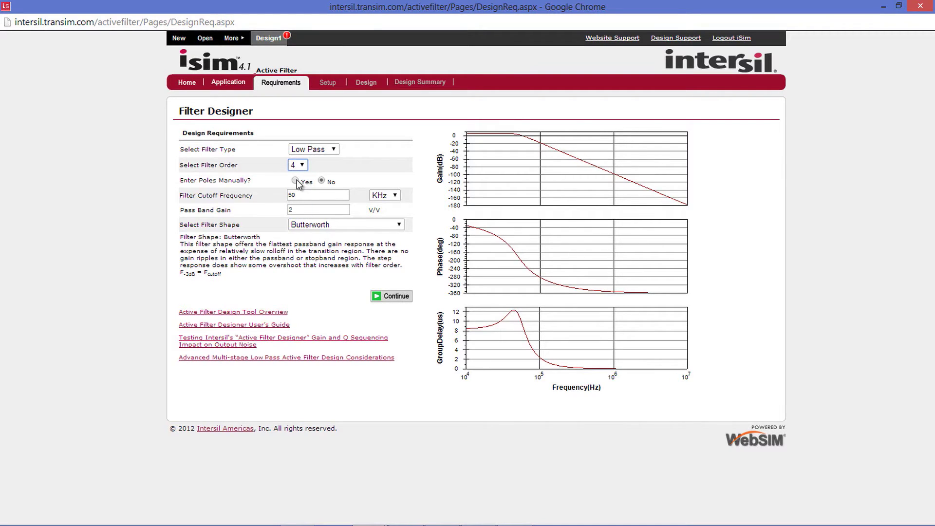
- Enable manual pole entry using the F0 and Q method
left_click(296, 182)
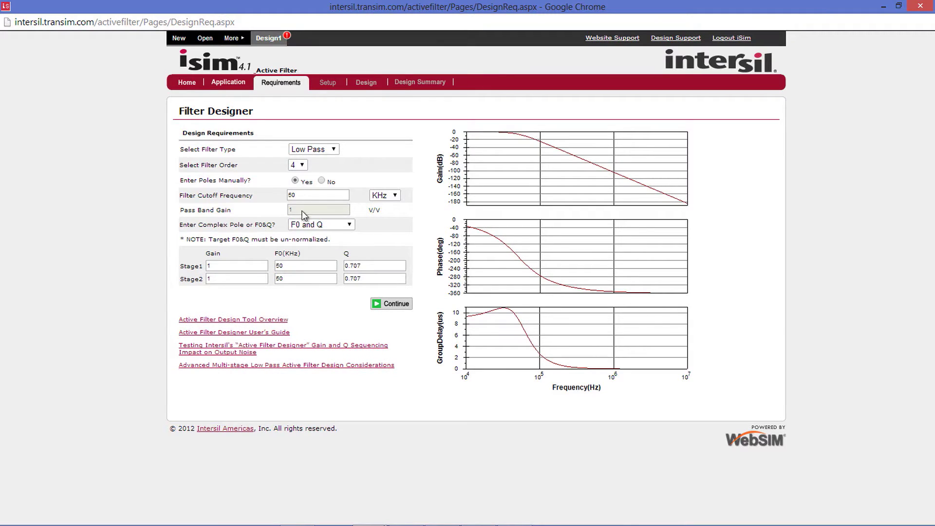
left_click(309, 227)
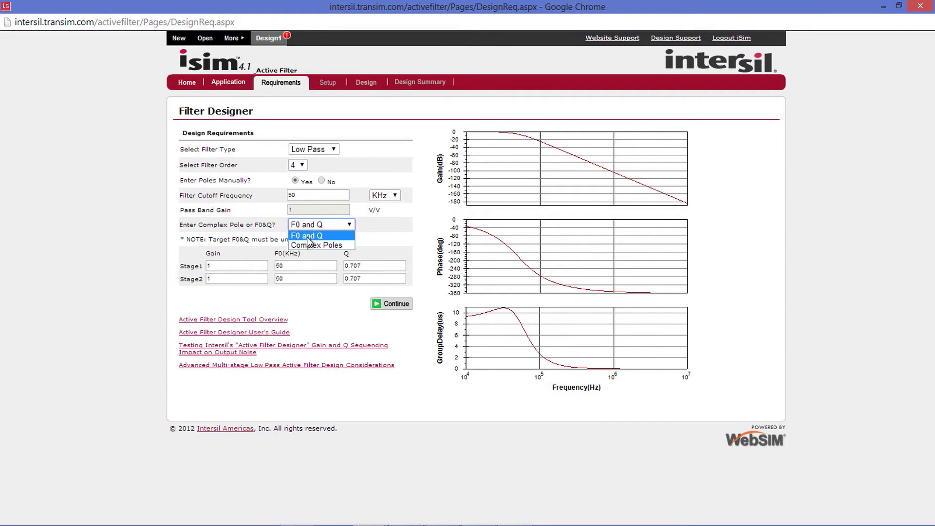
left_click(309, 240)
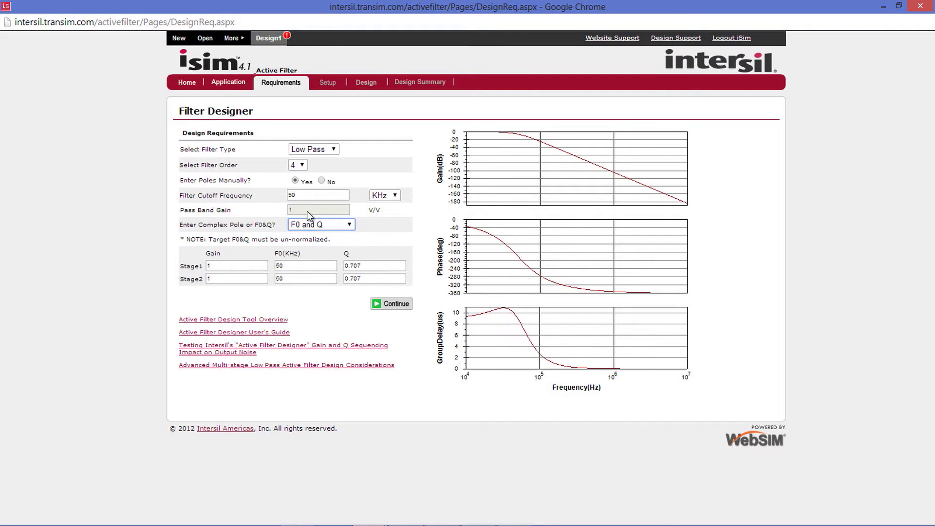
mouse_move(234, 196)
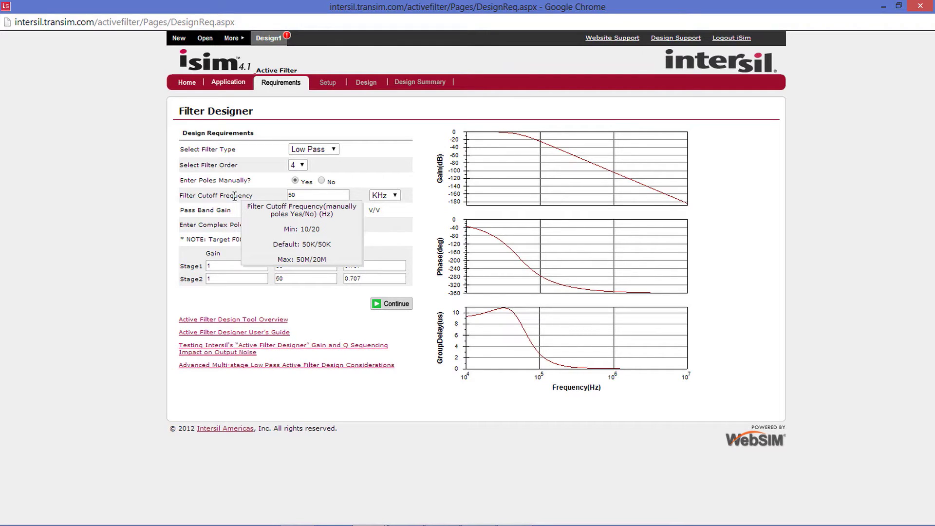
mouse_move(219, 212)
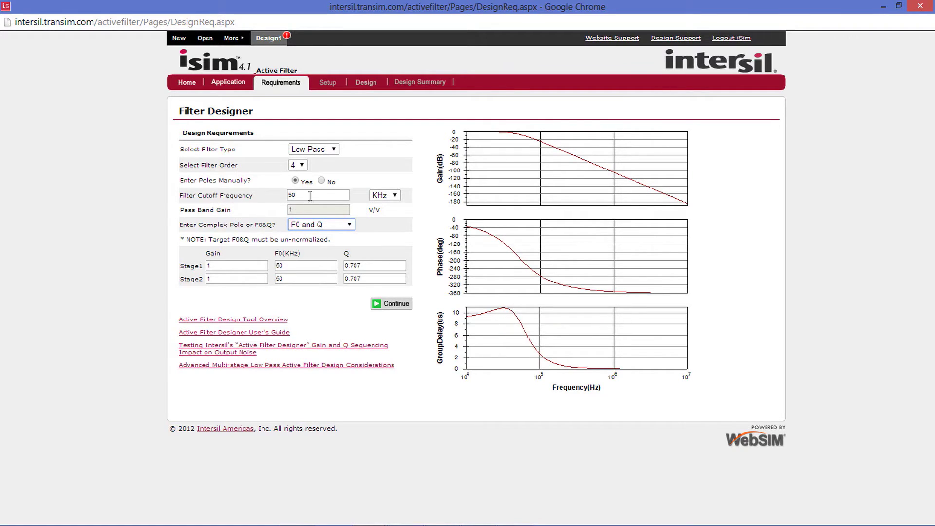
- Return to automatic Butterworth poles and raise the low pass to 6th order
left_click(322, 181)
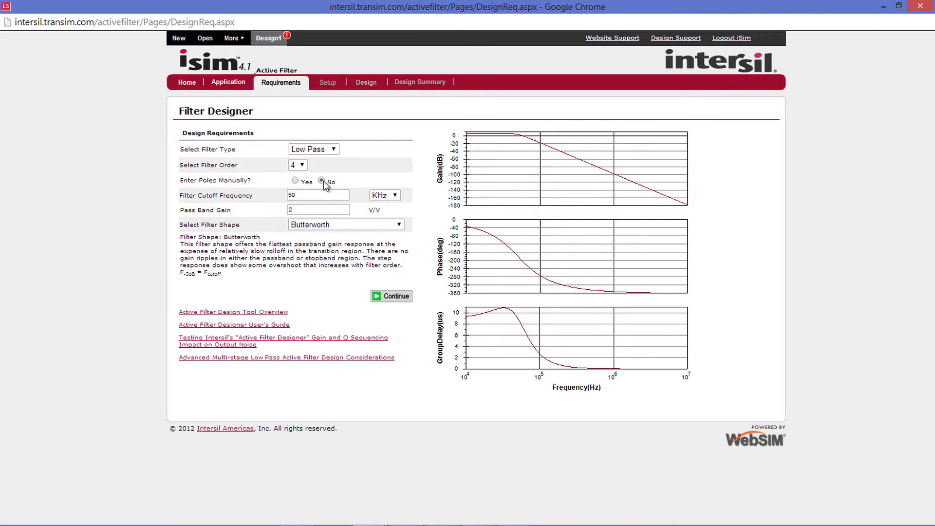
left_click(317, 226)
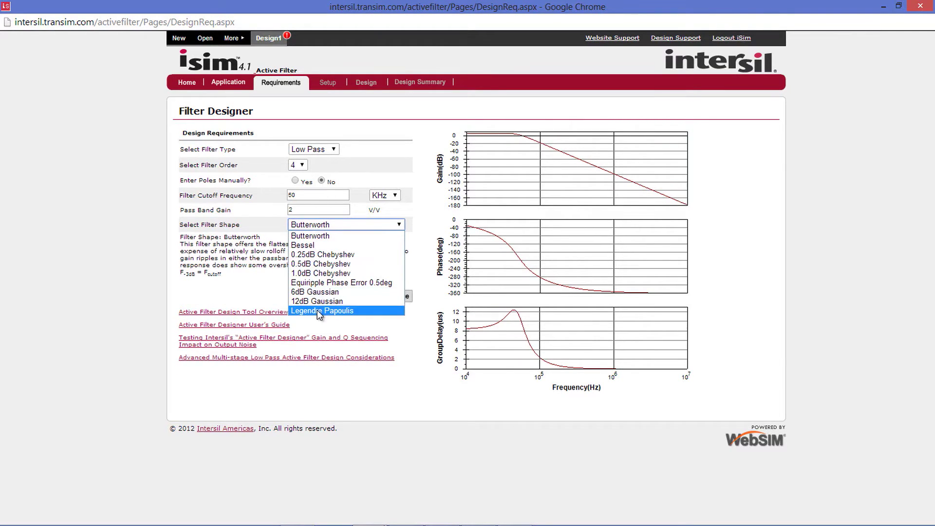
left_click(324, 237)
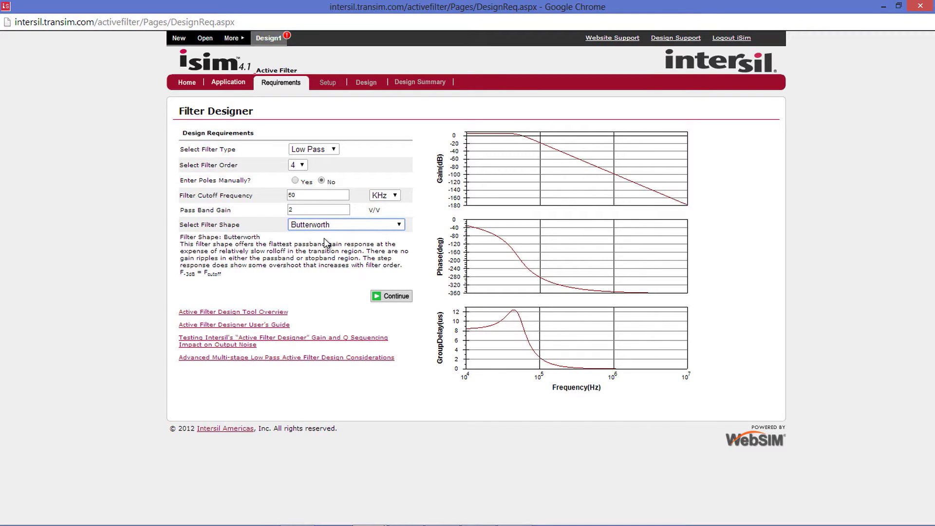
left_click(299, 165)
left_click(298, 213)
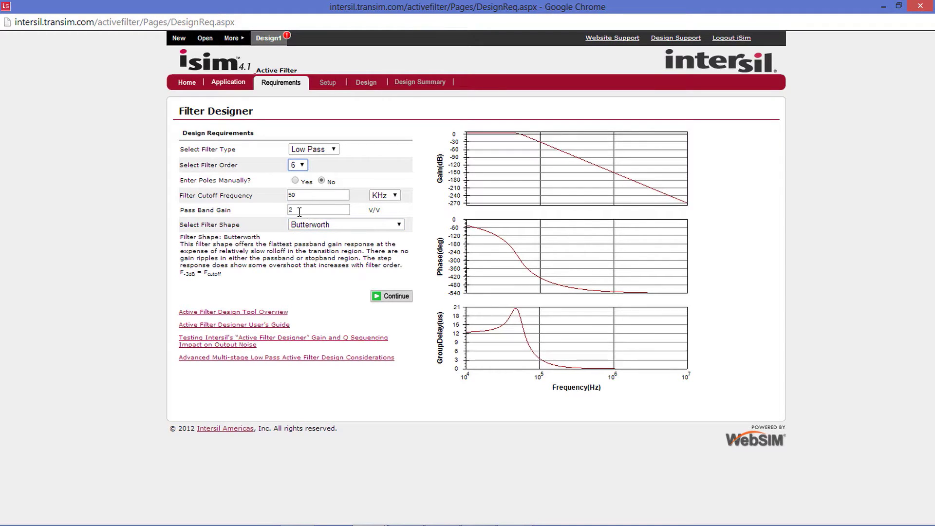
- Change the pass band gain to 5 V/V
left_click_drag(299, 211, 288, 210)
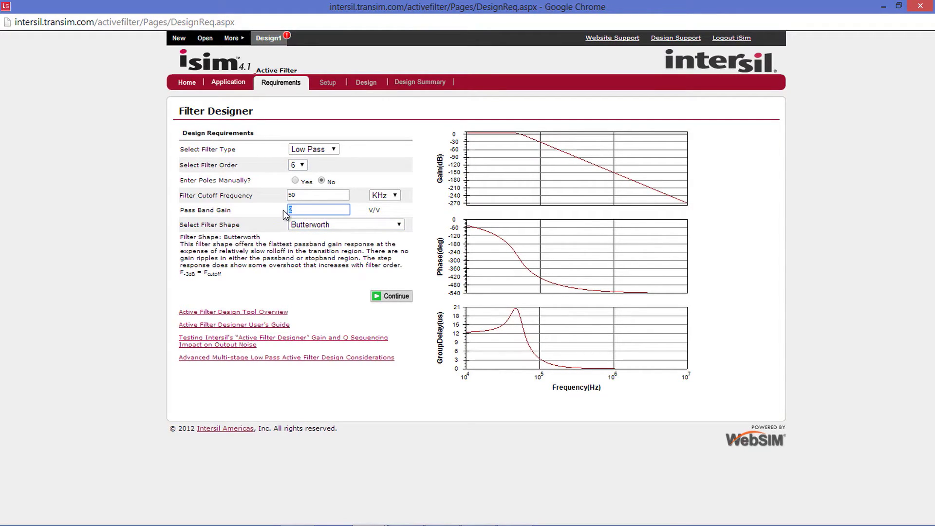
type("5")
left_click(283, 247)
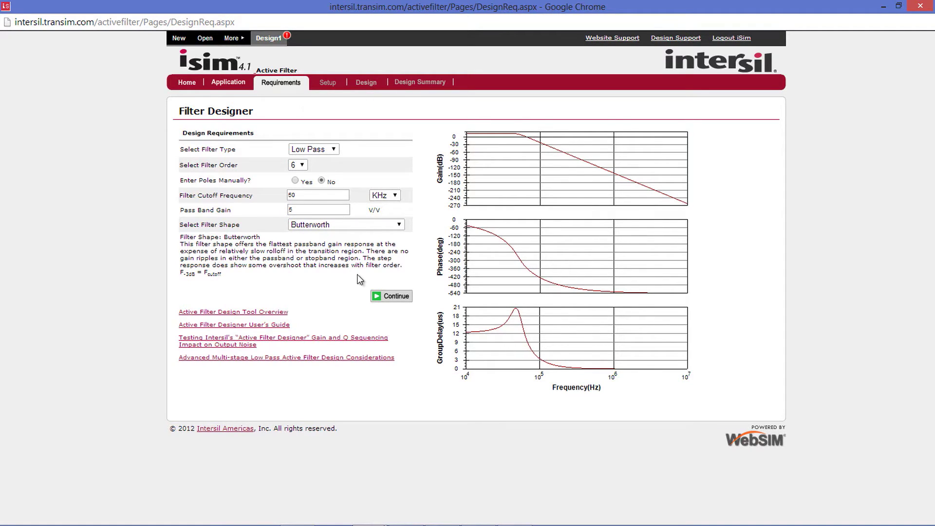
- Continue to the stage setup and keep Sallen-Key as the stage topology
left_click(388, 297)
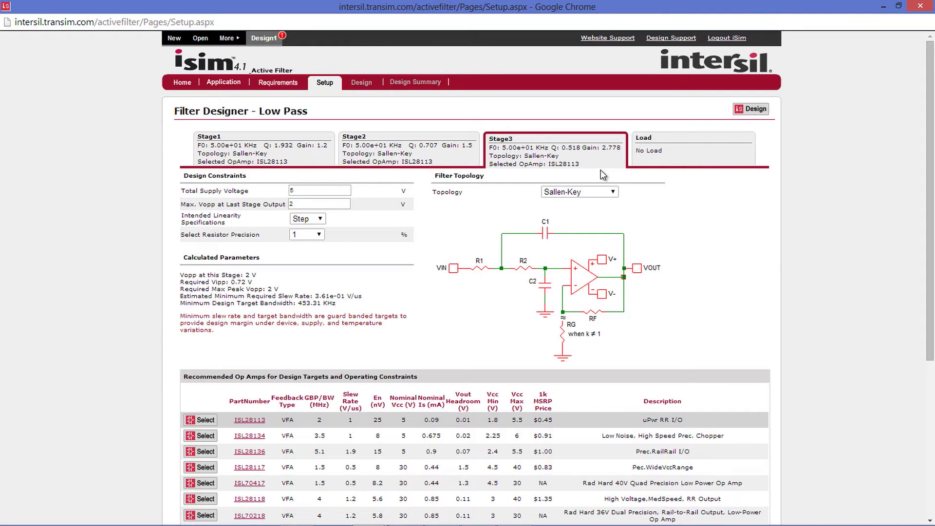
left_click(614, 193)
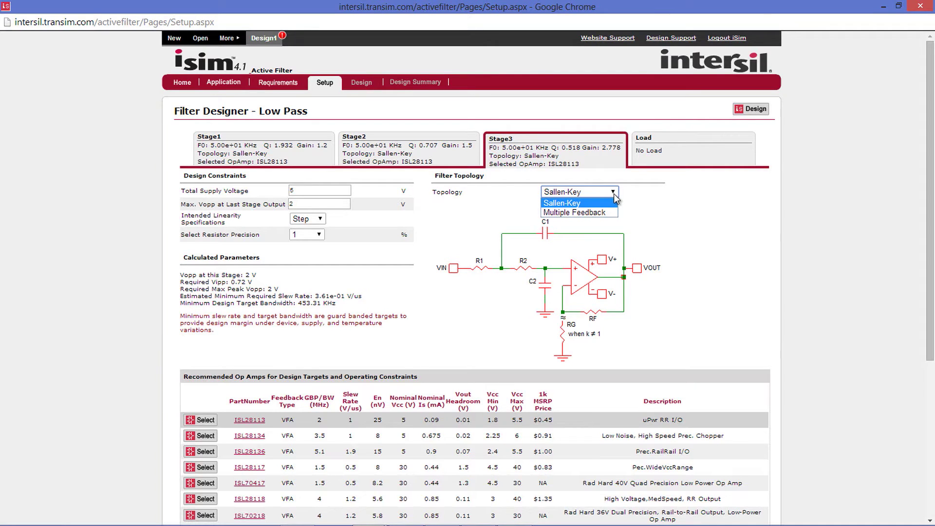
left_click(614, 194)
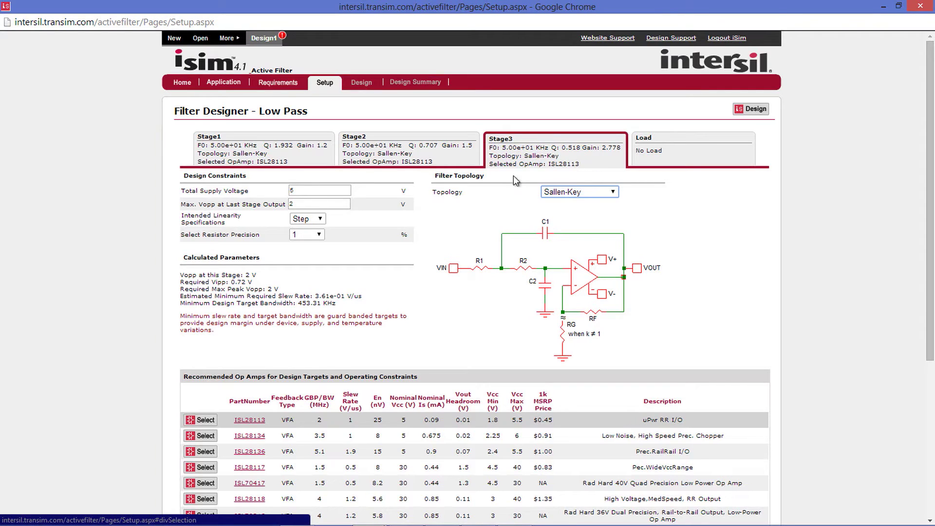
mouse_move(231, 192)
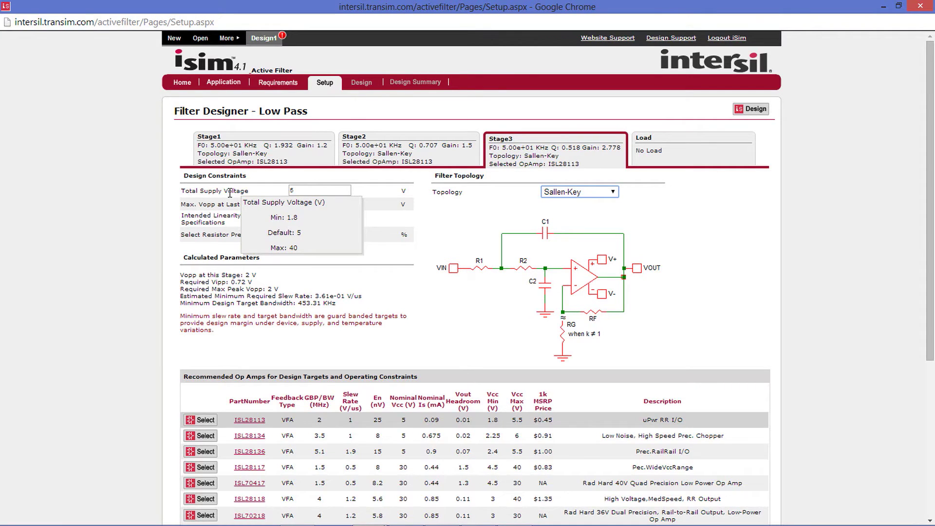
- Set total supply voltage to 10 V and maximum last-stage output swing to 5 V
left_click(292, 190)
type("10")
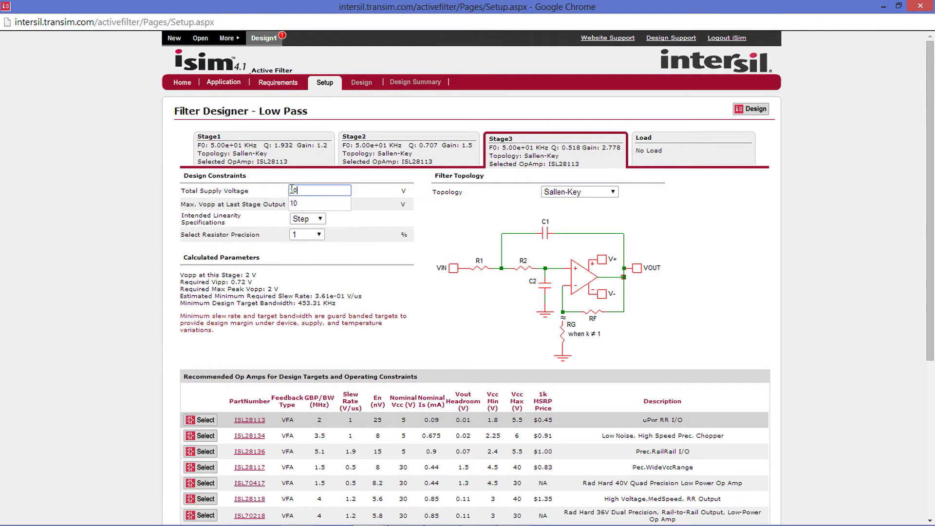
left_click(254, 189)
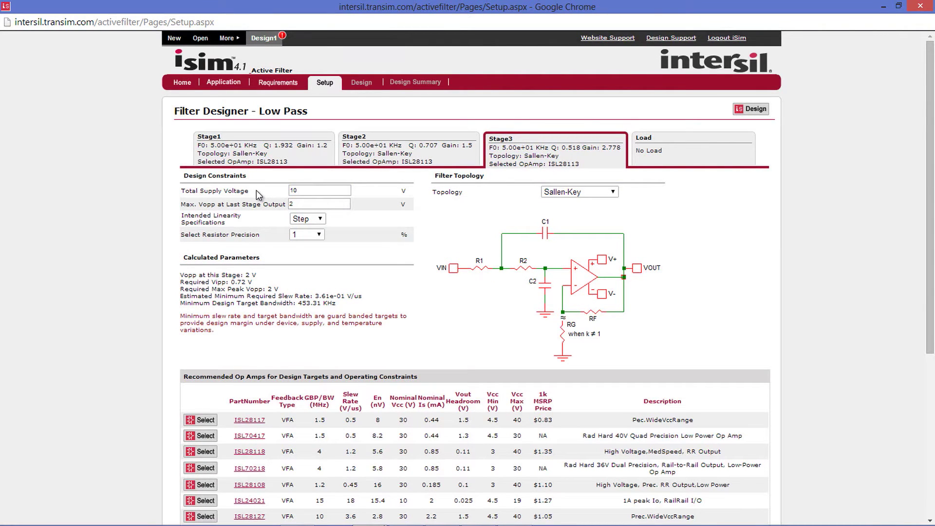
mouse_move(234, 203)
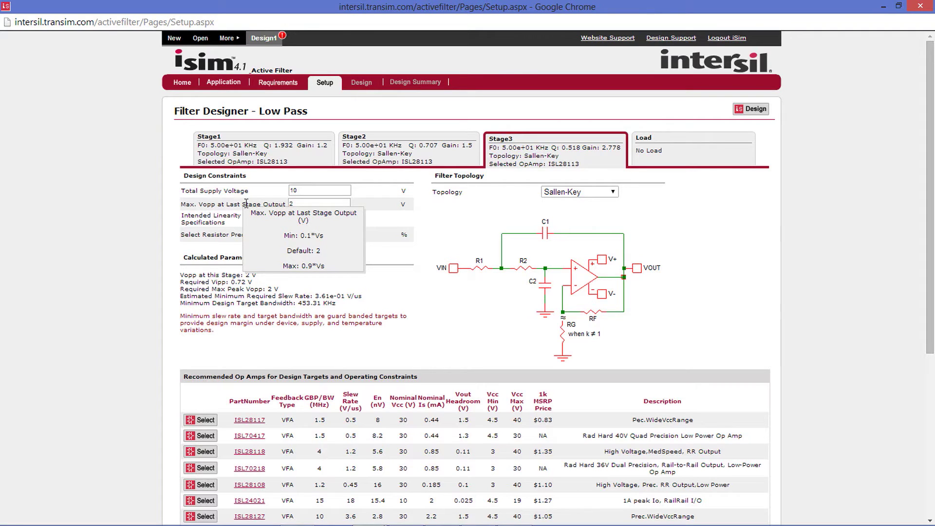
double_click(290, 203)
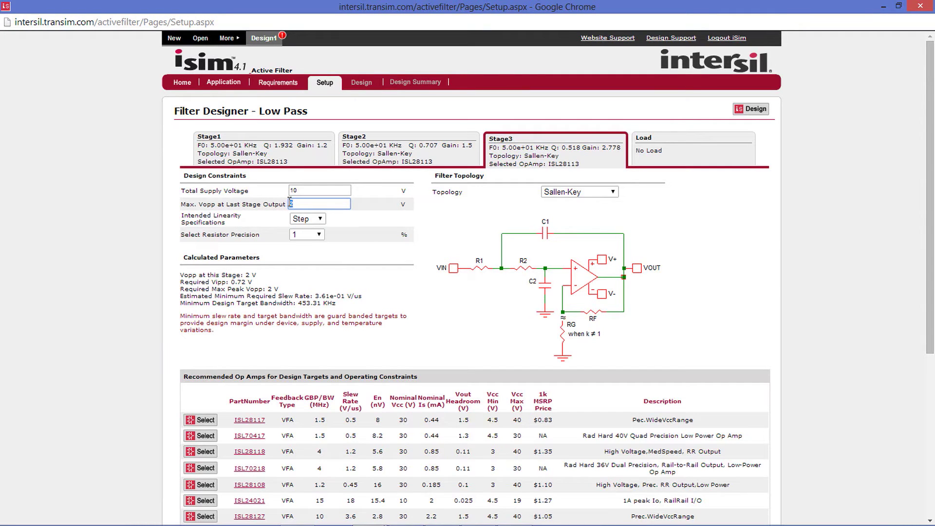
type("5")
left_click(256, 213)
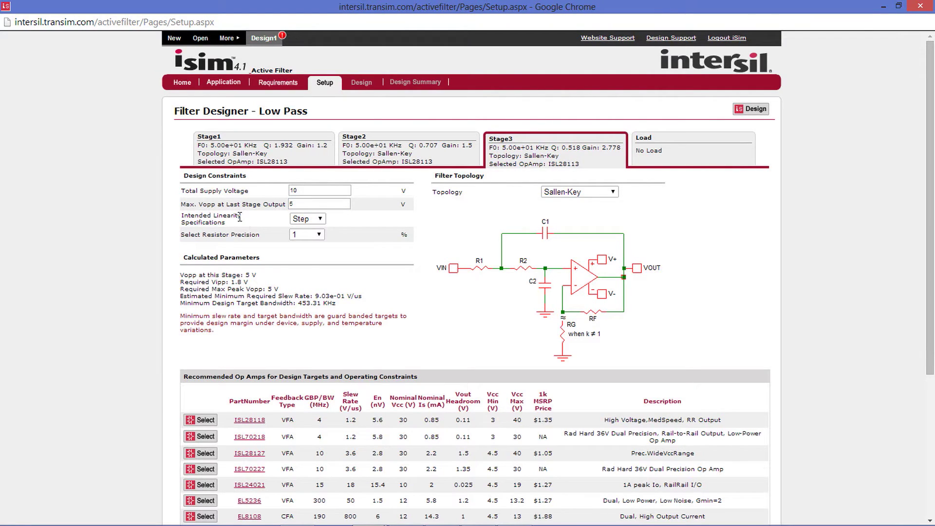
left_click(320, 217)
- Specify SFDR linearity with the 60->69 target range and 1% resistor precision
left_click(314, 239)
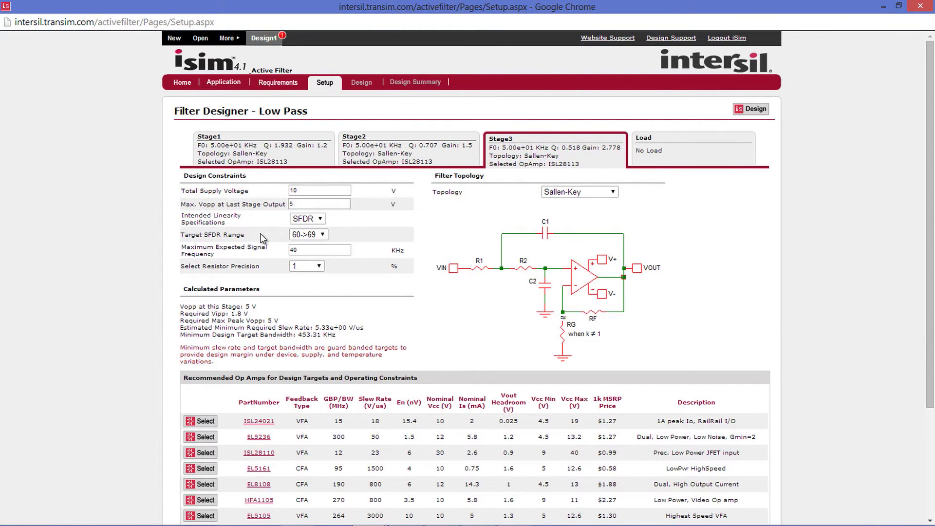
left_click(322, 235)
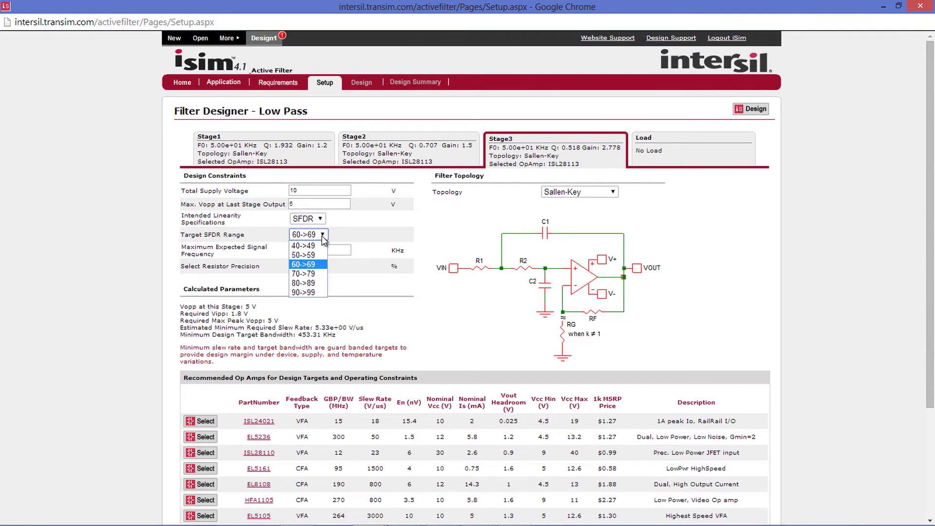
left_click(322, 236)
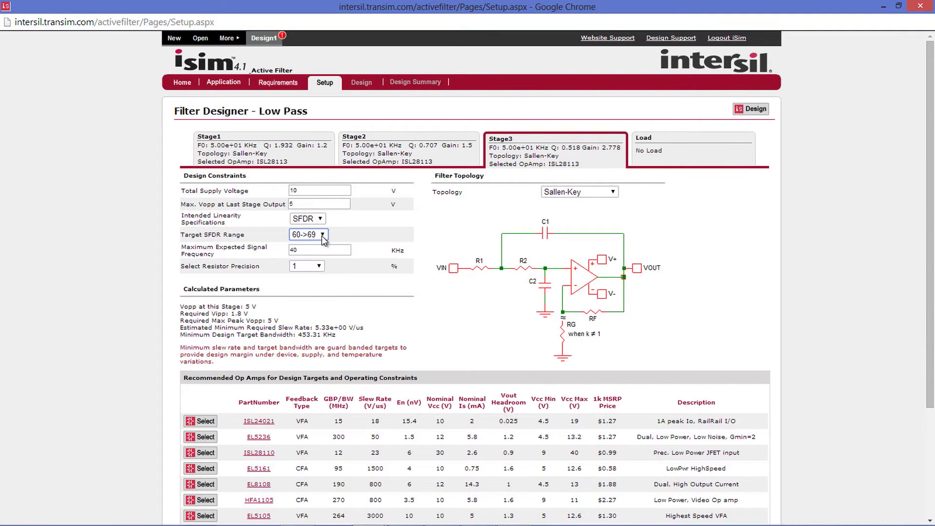
mouse_move(256, 251)
left_click(320, 268)
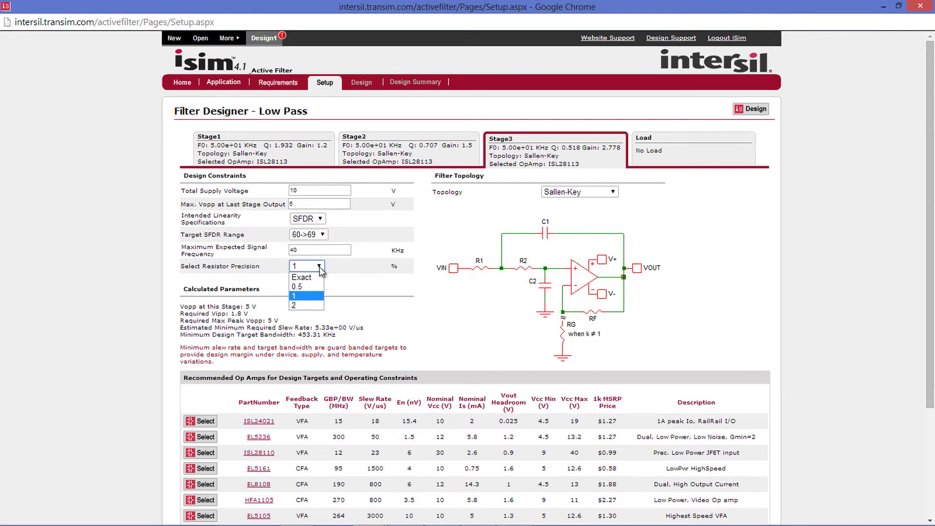
left_click(317, 297)
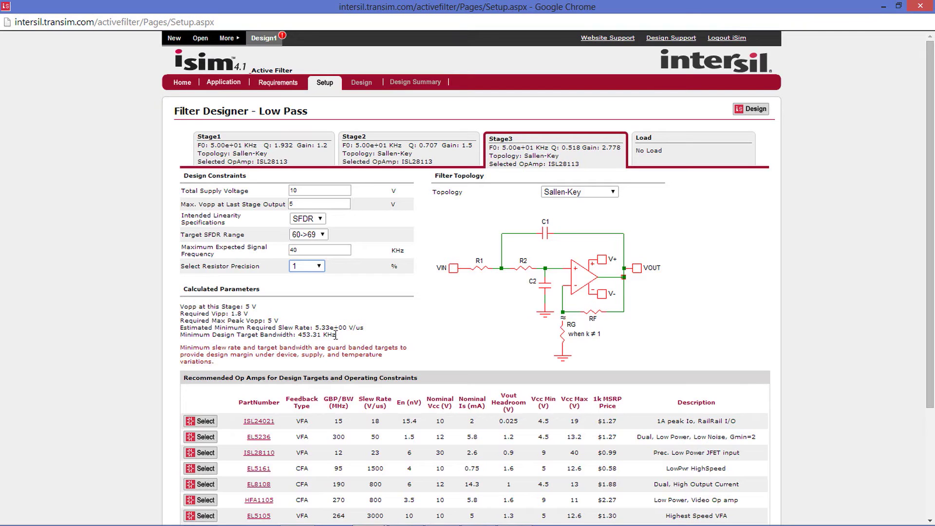
- Choose the ISL24021 op amp for Stage3, then bring up the Stage2 card
right_click(295, 359)
left_click(282, 364)
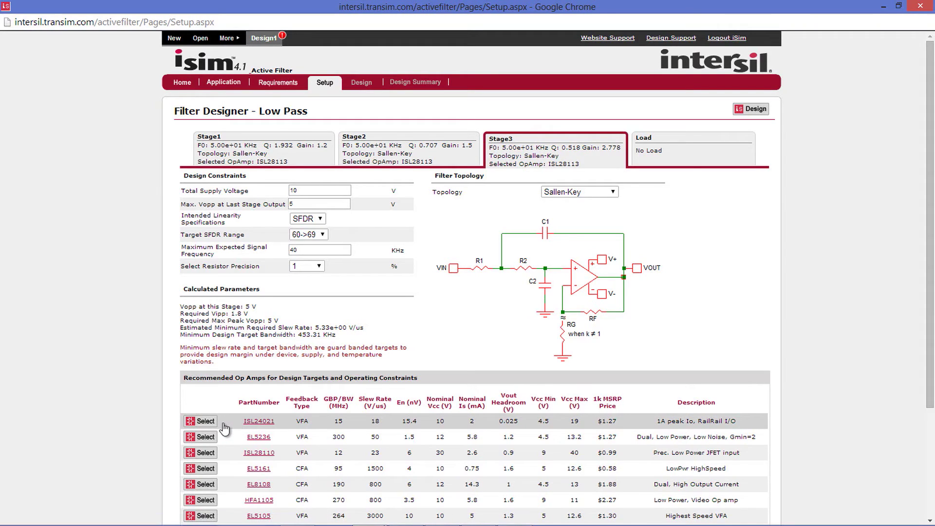
scroll(223, 429, "down", 3)
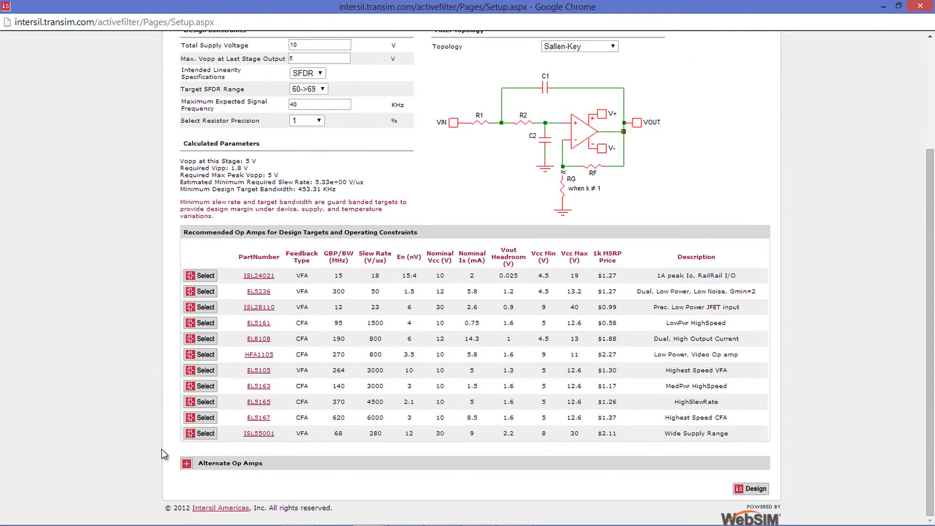
scroll(163, 452, "up", 2)
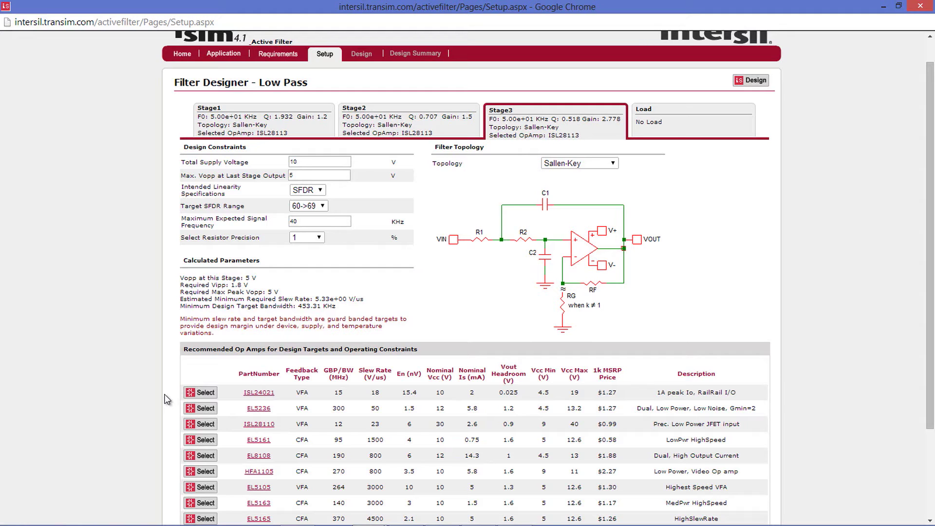
left_click(200, 393)
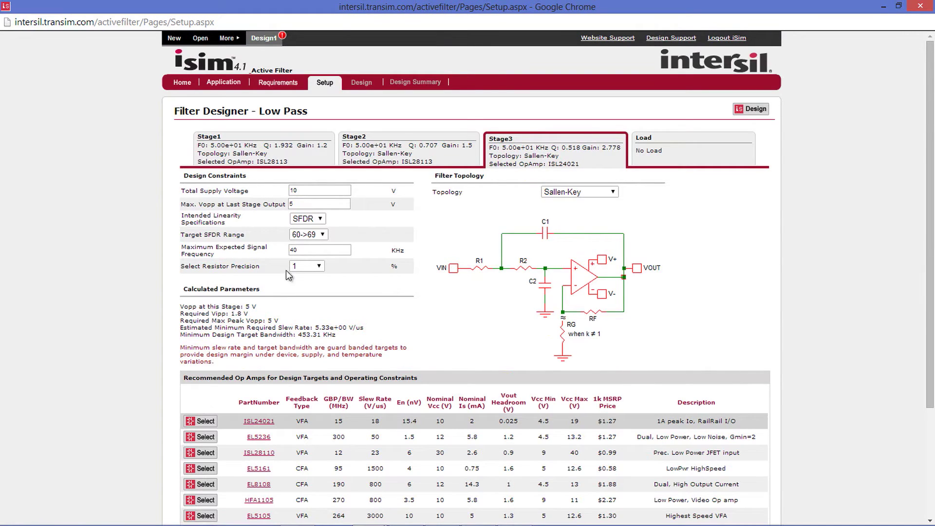
left_click(385, 157)
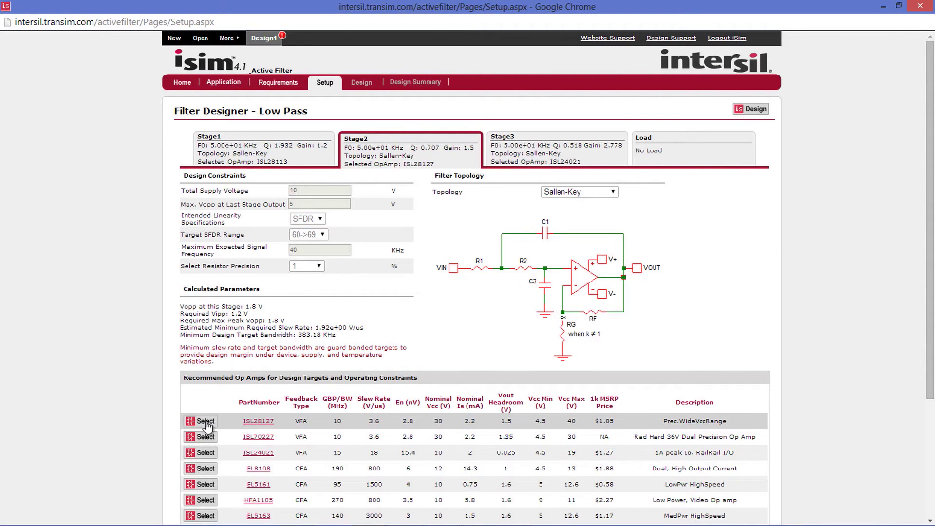
- Show the Stage1 settings with its recommended op-amp table, where ISL28110 is used
left_click(241, 153)
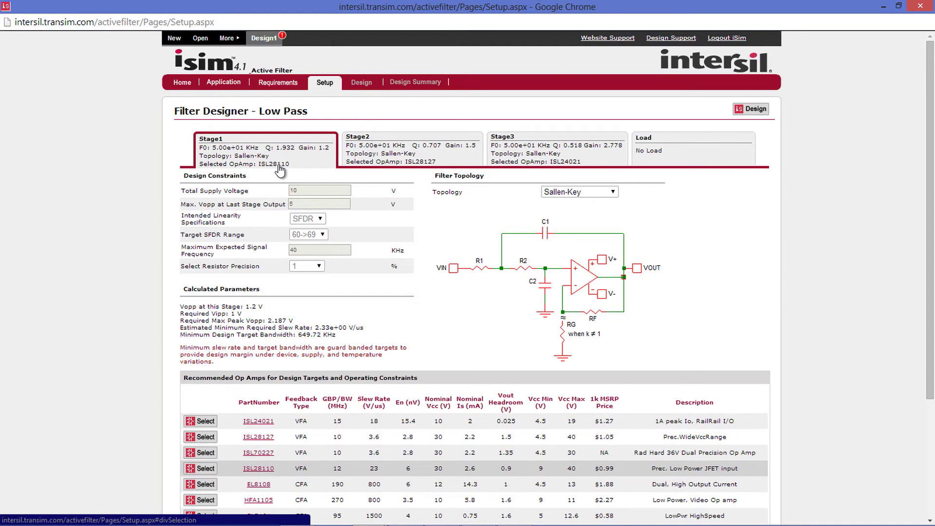
- Expand Stage1's Alternate Op Amps list, review it, and return to the top
scroll(208, 411, "down", 3)
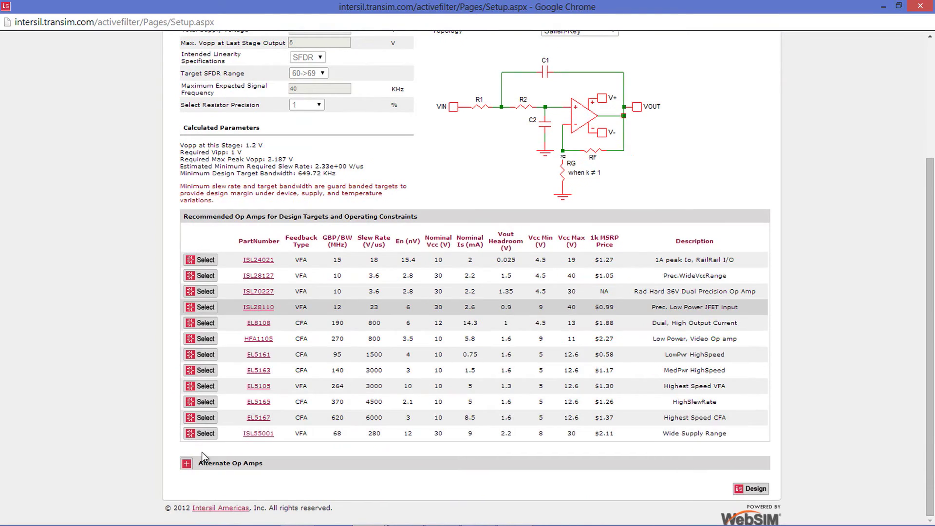
left_click(187, 464)
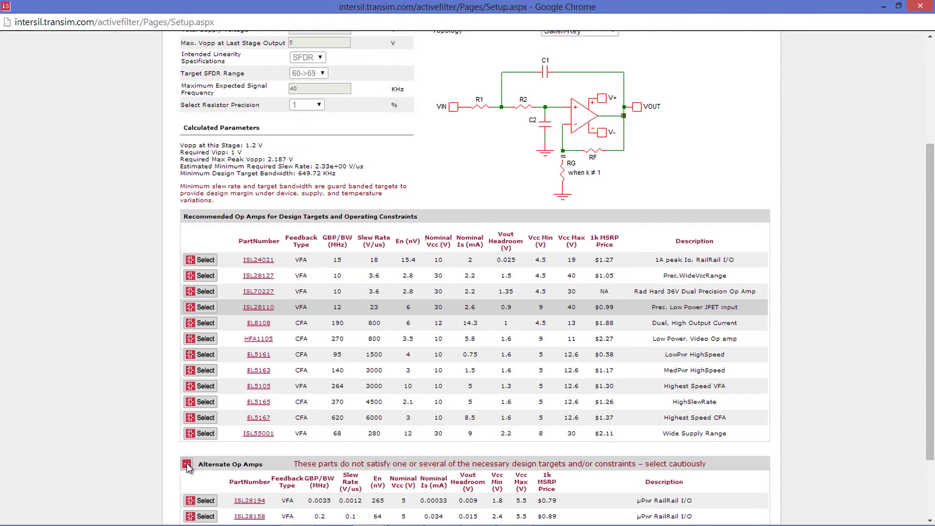
scroll(186, 464, "down", 3)
scroll(185, 467, "down", 1)
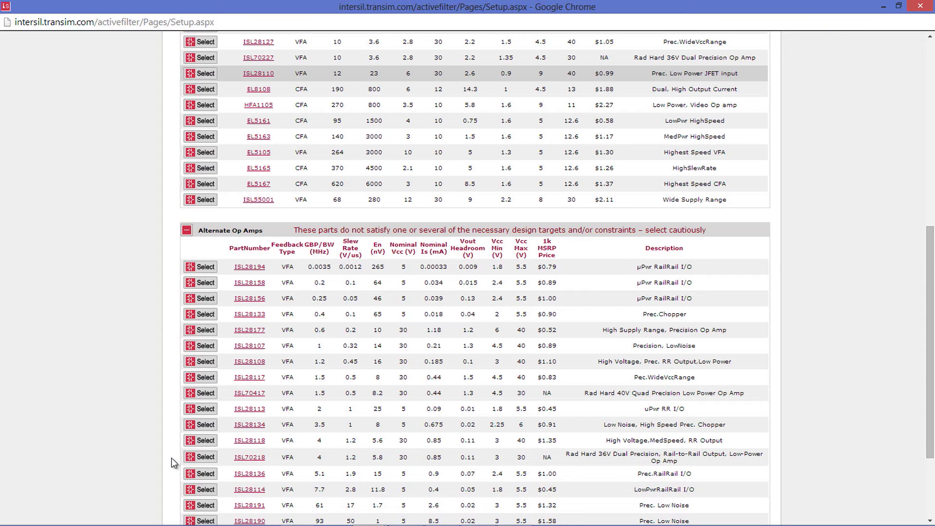
scroll(172, 458, "up", 8)
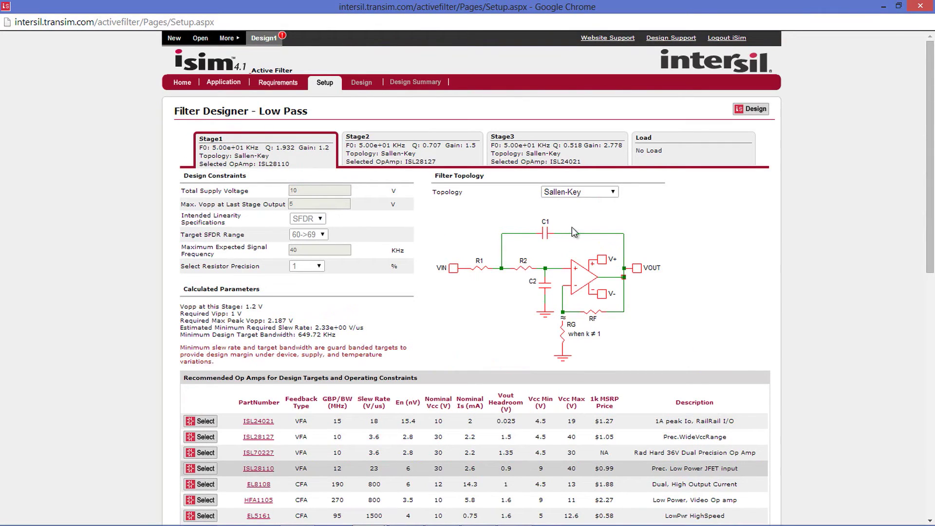
- Try the output load options, from the 10X probe loads through Single High pass pole
left_click(657, 164)
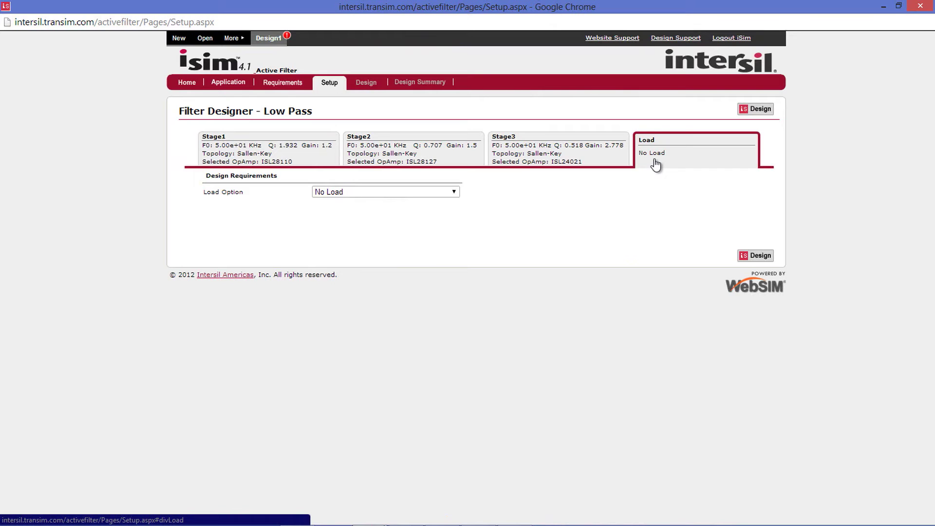
left_click(454, 193)
left_click(447, 213)
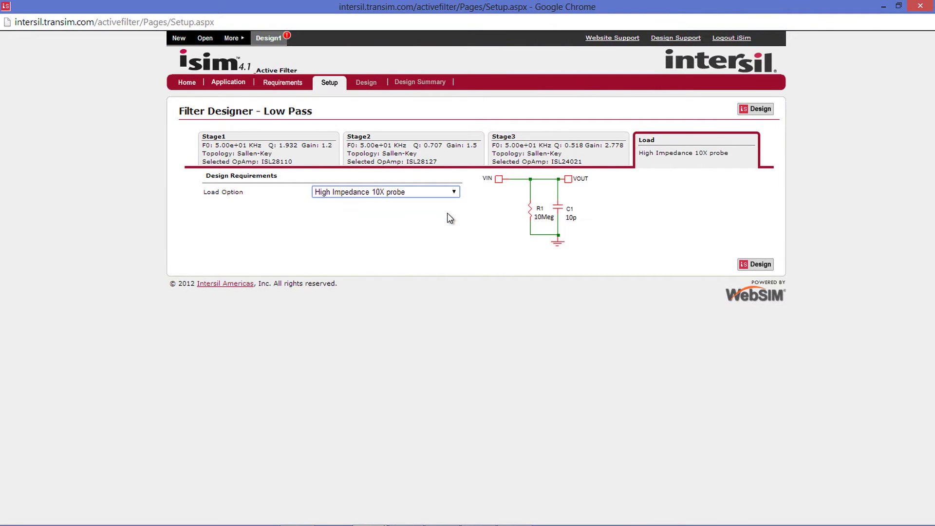
key("Down")
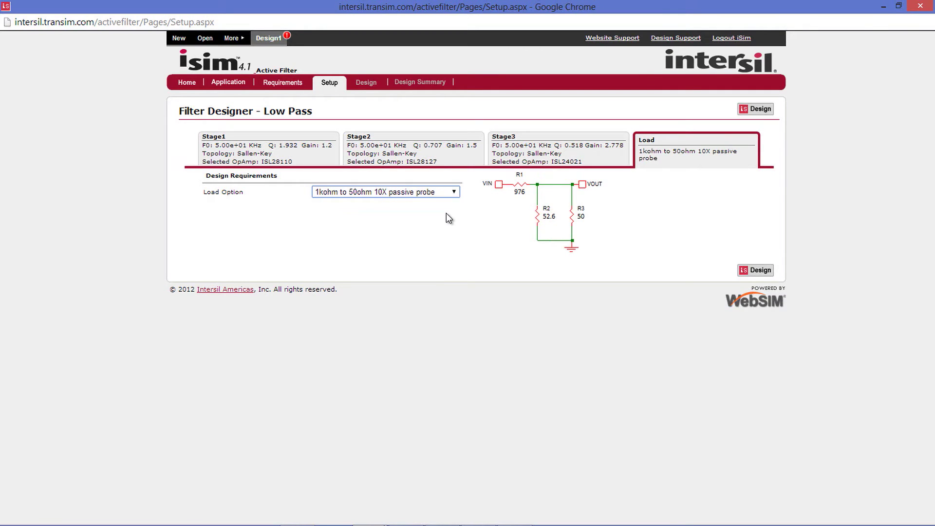
key("Down")
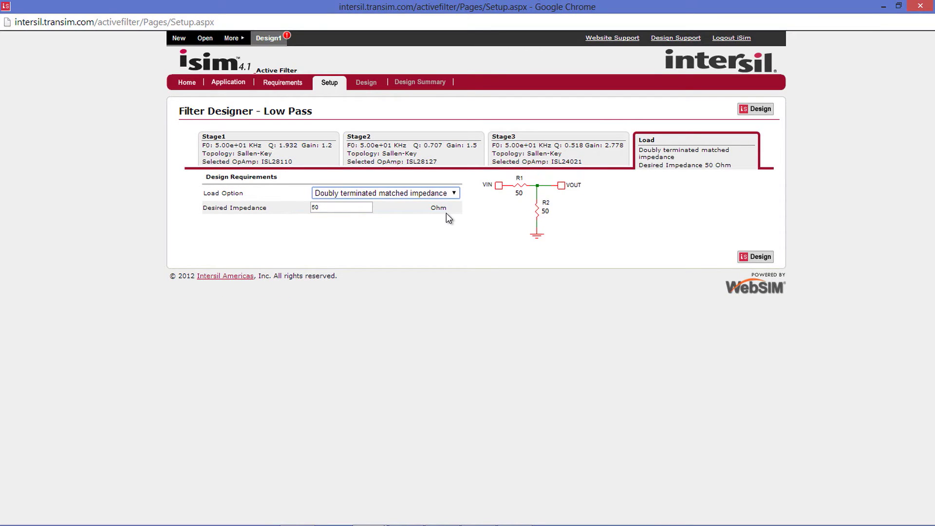
key("Down")
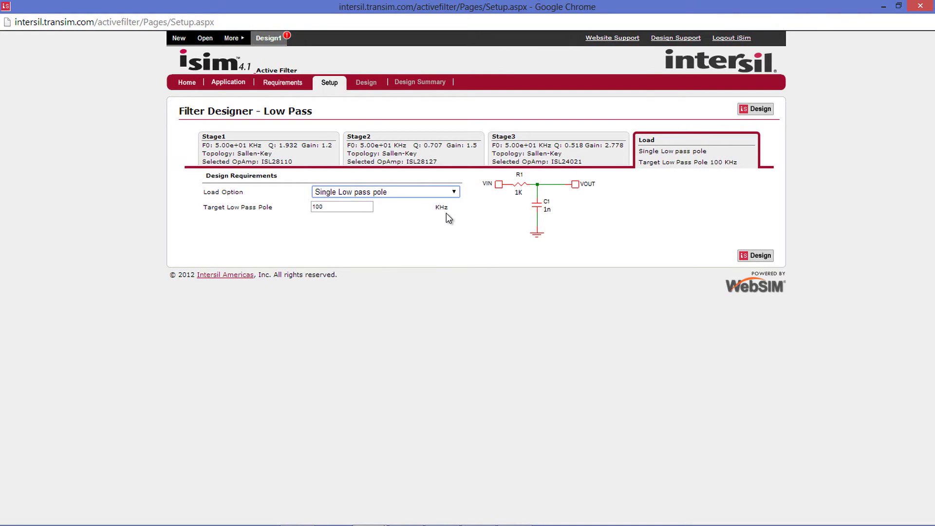
key("Down")
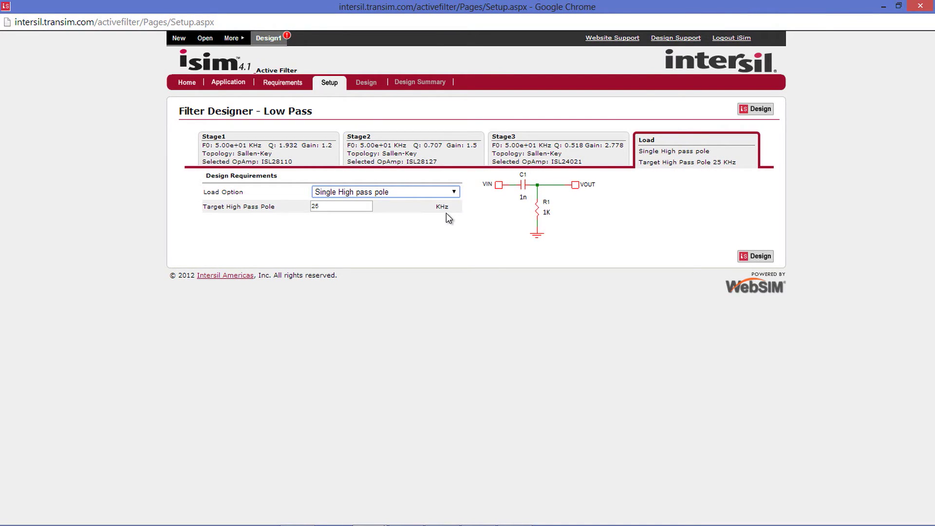
- Set the load to High Impedance 10X probe and generate the filter design
left_click(453, 196)
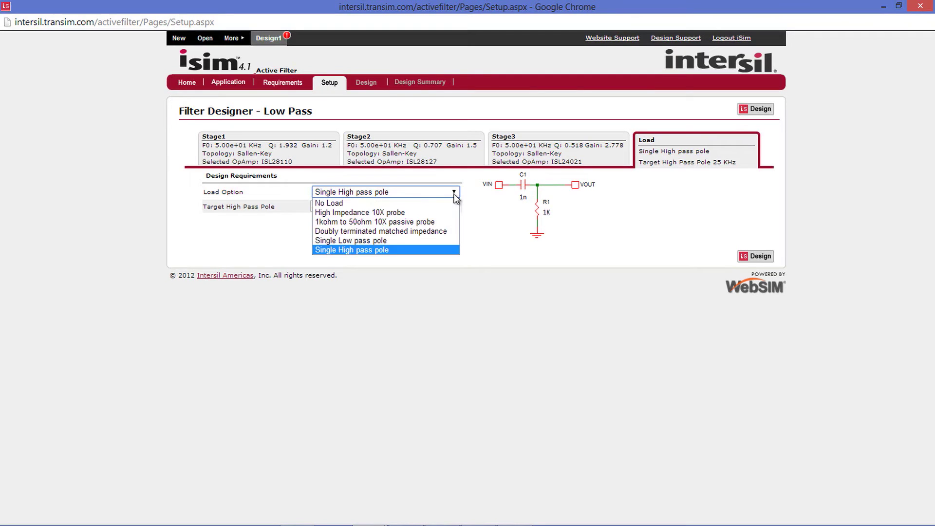
left_click(449, 215)
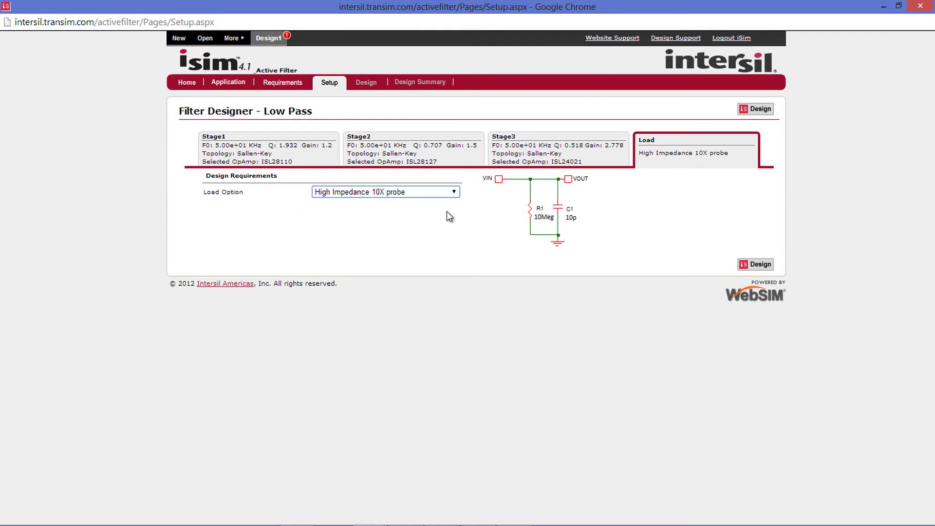
left_click(747, 112)
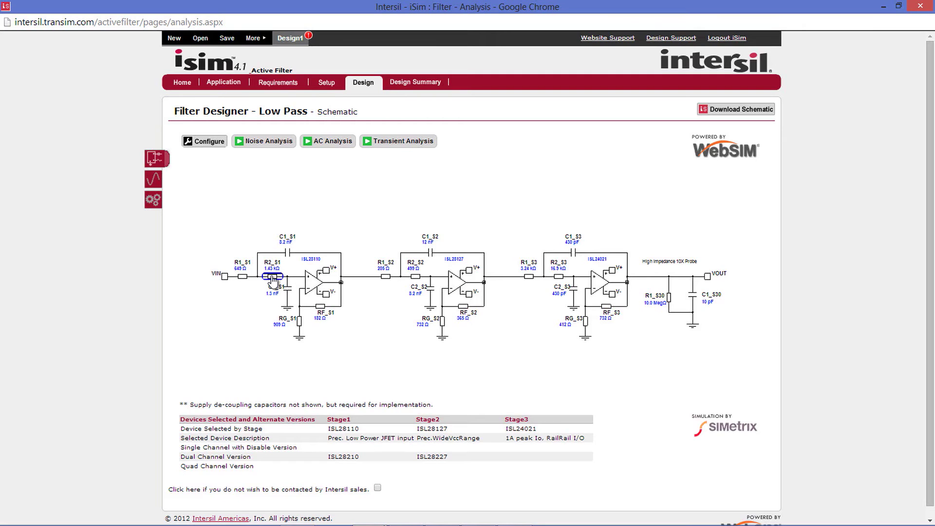
double_click(273, 278)
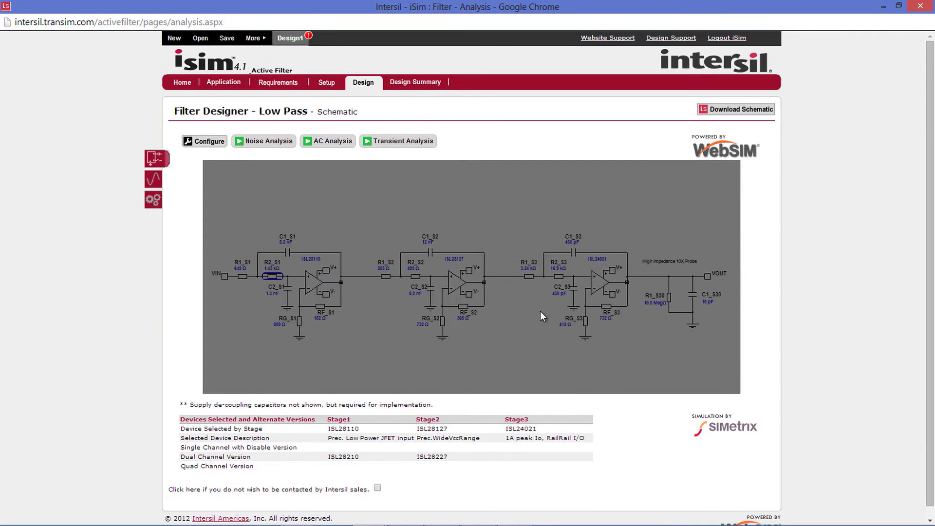
left_click(539, 313)
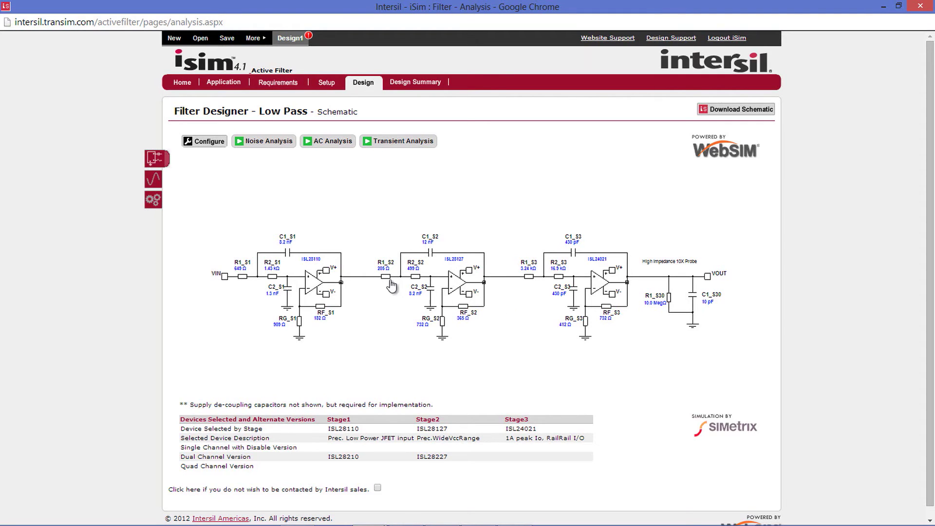
- Set C2_S2 to 10n and recalculate the resistors, keeping 1% resistor precision
left_click(154, 201)
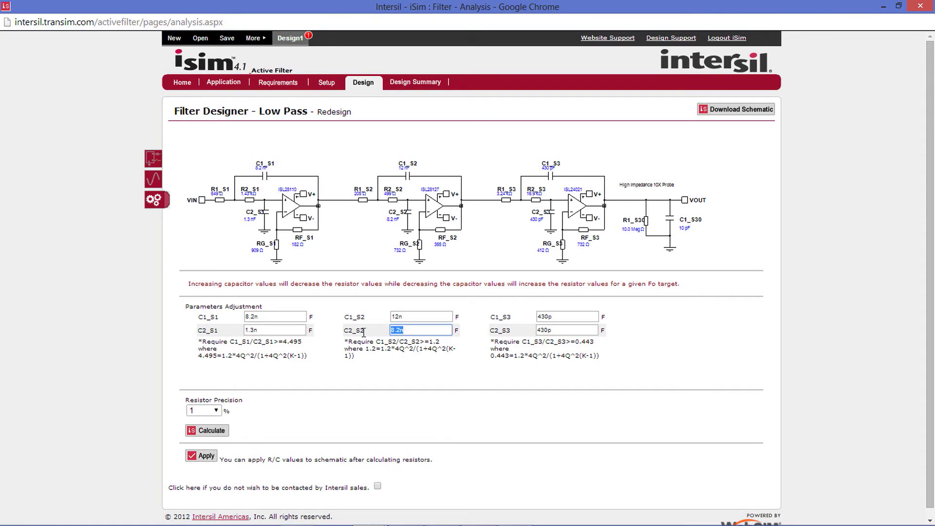
left_click(407, 331)
type("10n")
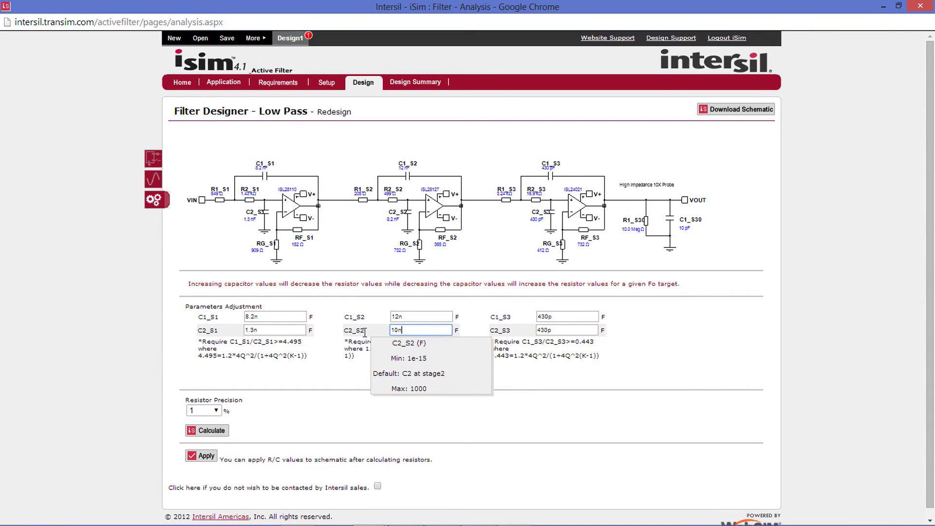
left_click(361, 360)
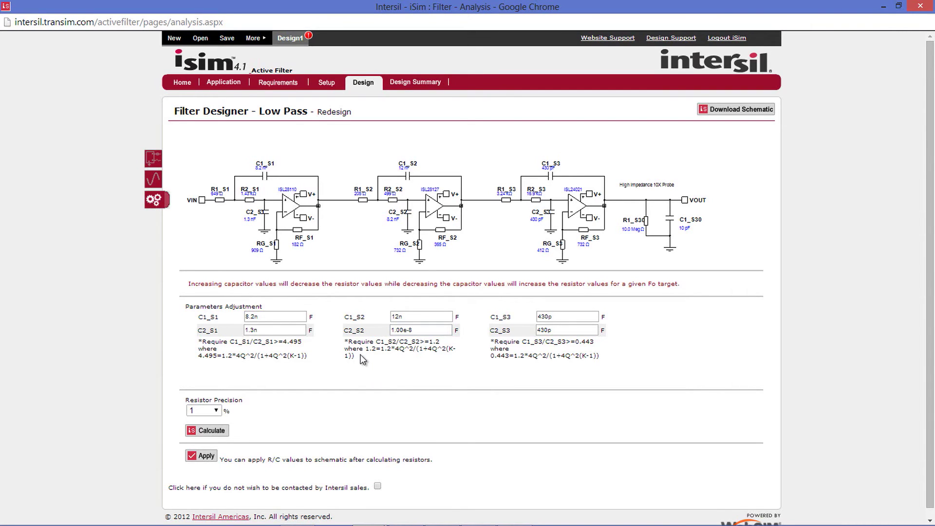
left_click(209, 433)
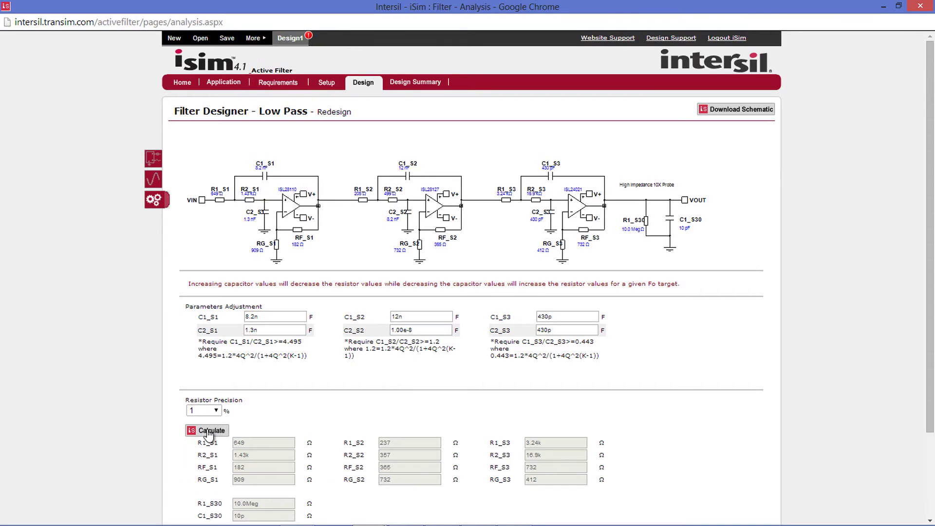
scroll(209, 435, "down", 3)
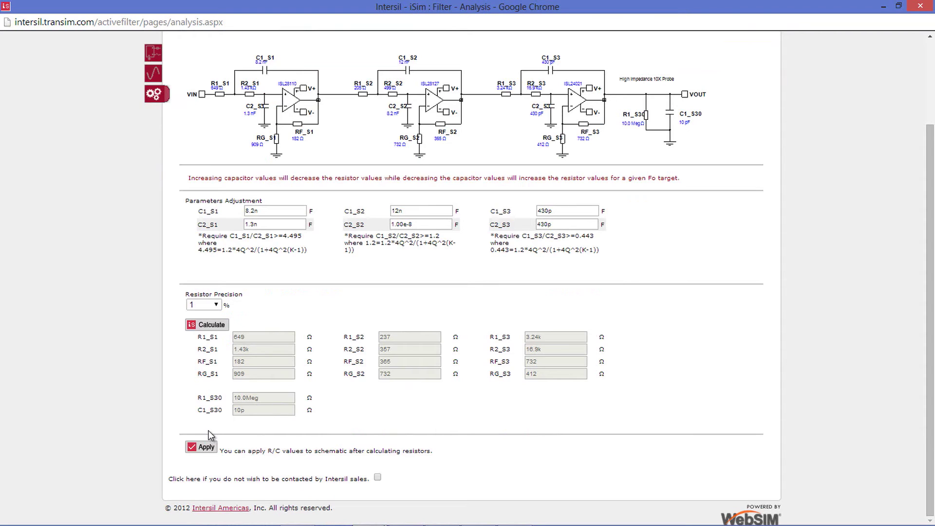
left_click(217, 305)
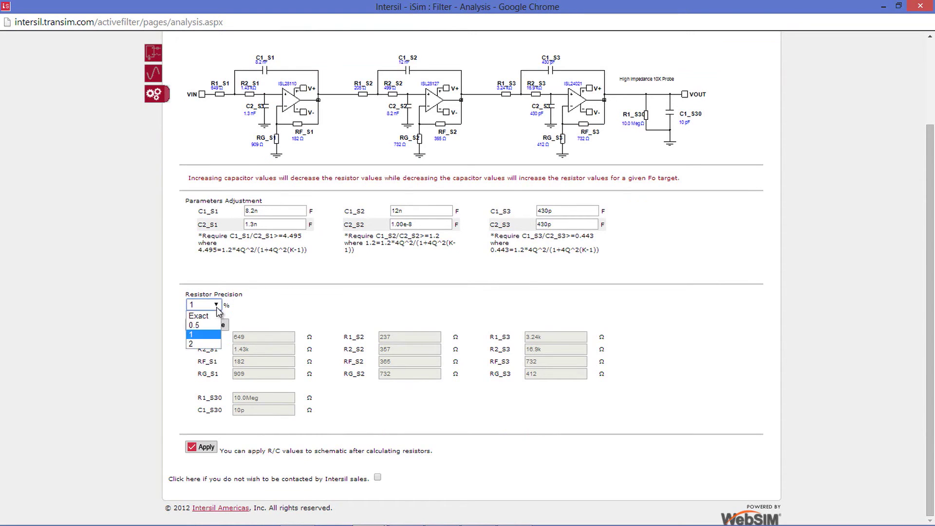
left_click(217, 308)
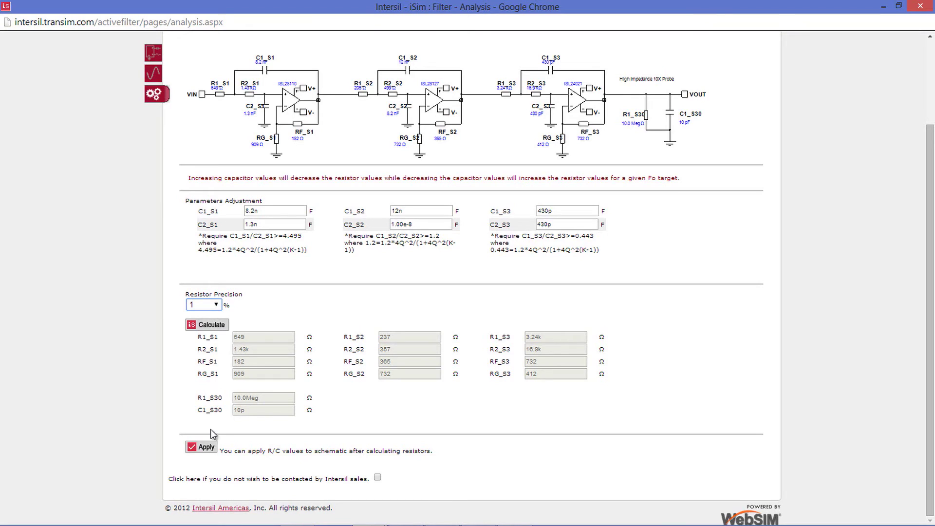
- Apply the recalculated R/C values to the schematic and run the AC Analysis
left_click(205, 449)
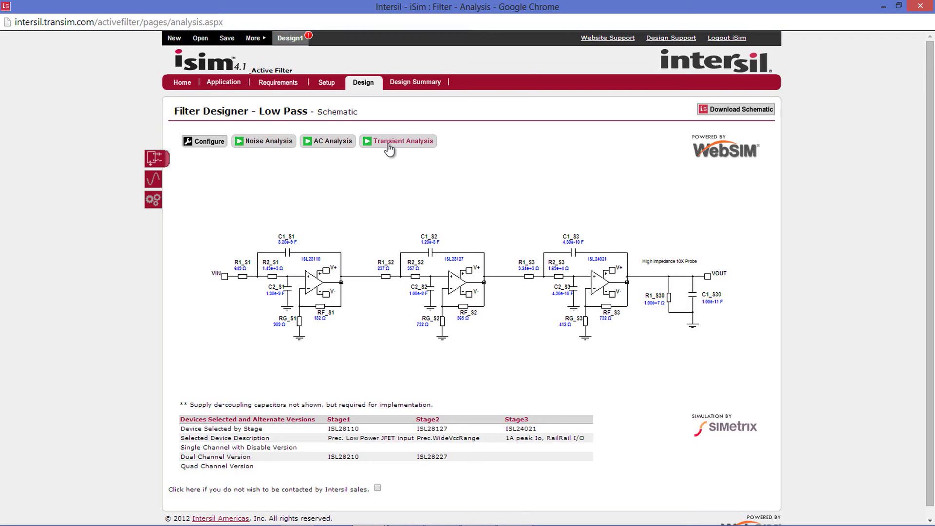
left_click(330, 147)
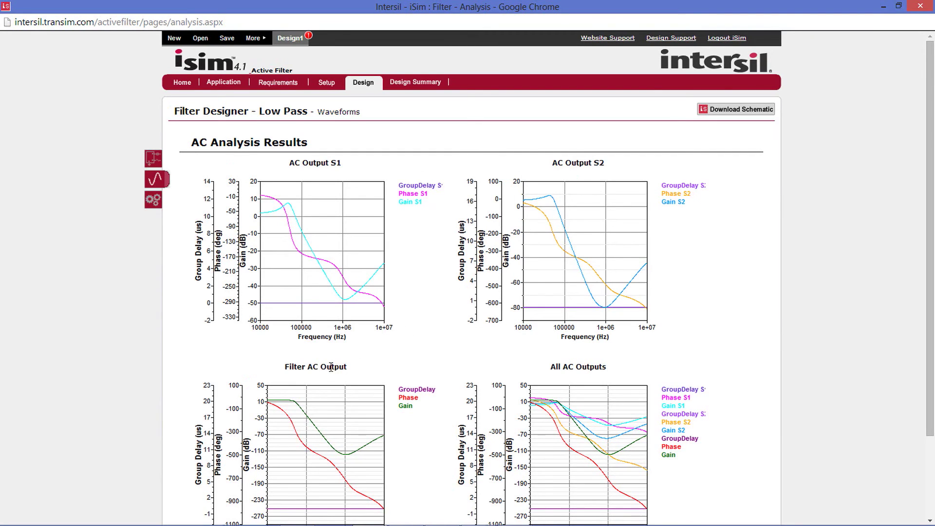
- Open the Filter AC Output chart in the WebScope waveform viewer
scroll(330, 366, "down", 1)
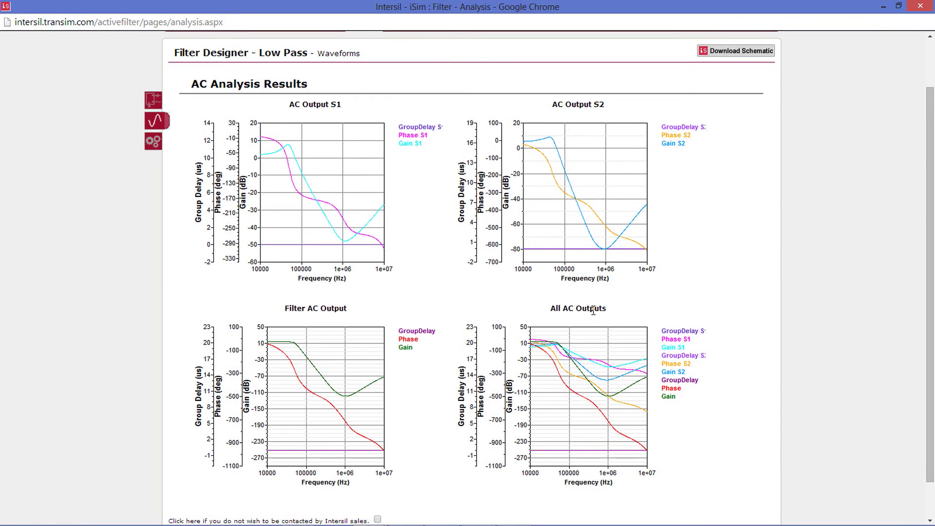
left_click(340, 371)
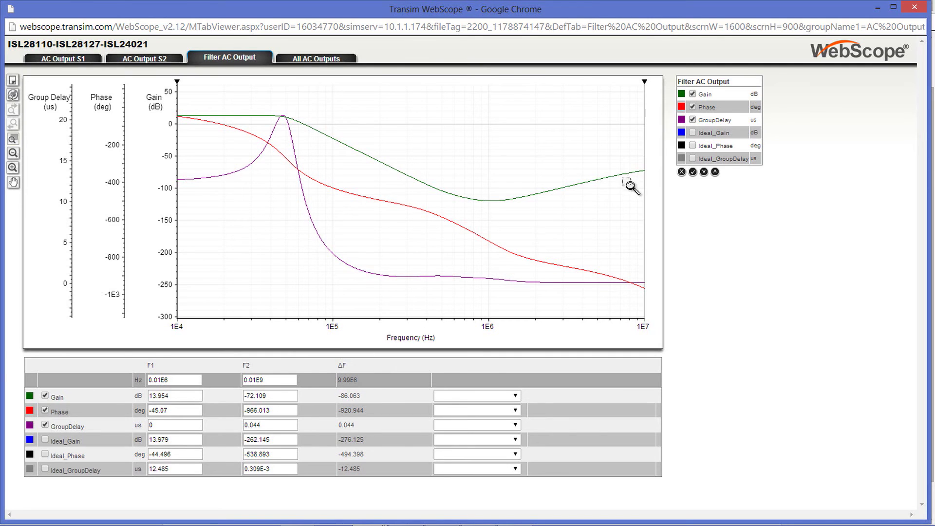
- Show only the Gain curve and compare it against Ideal_Gain
left_click(694, 107)
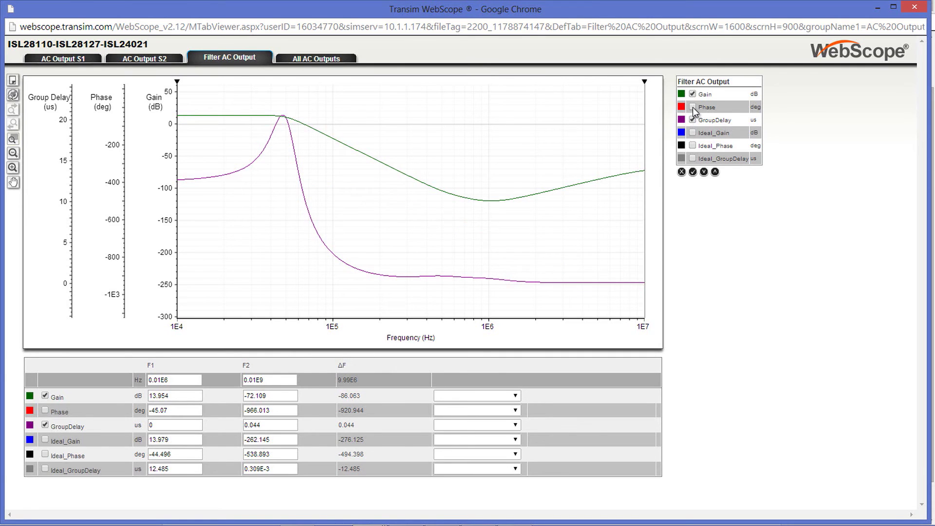
left_click(693, 120)
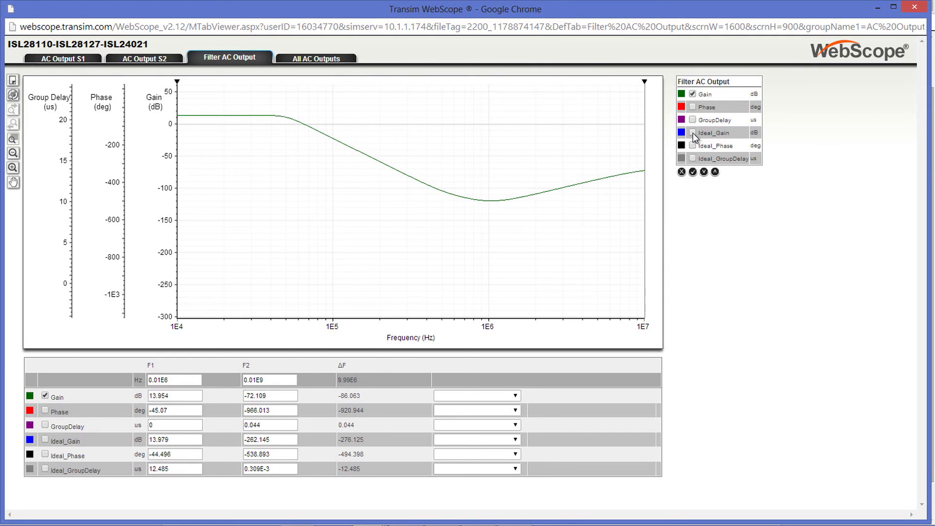
left_click(693, 133)
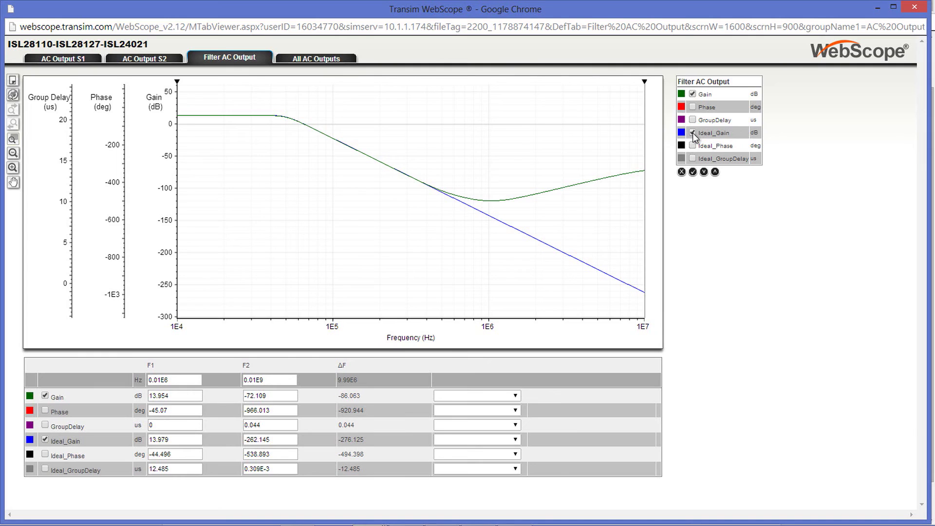
left_click(693, 133)
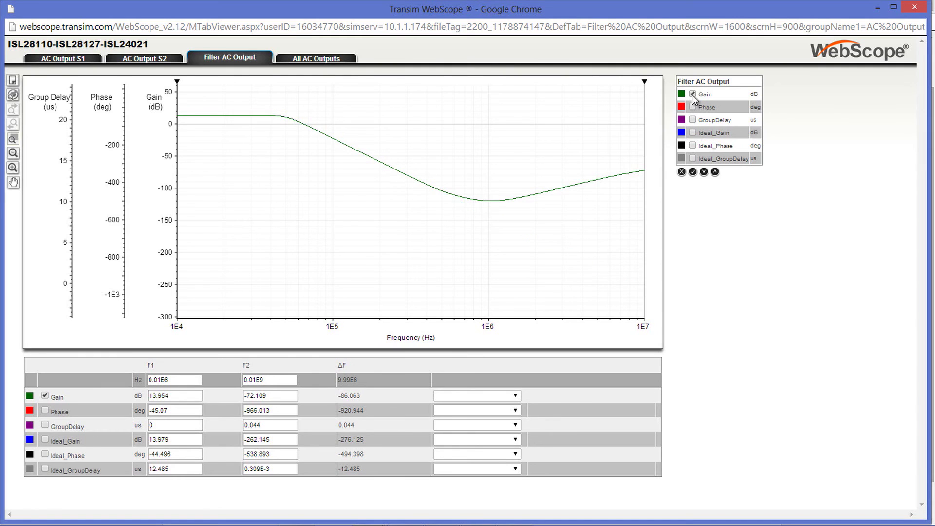
- Compare Phase with Ideal_Phase, then leave GroupDelay overlaid on Ideal_GroupDelay
left_click(693, 94)
left_click(694, 106)
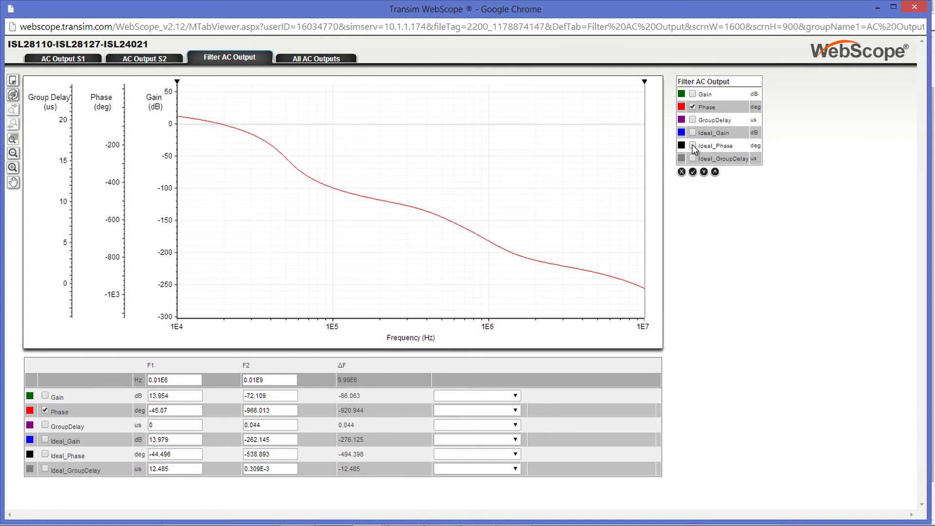
left_click(693, 146)
left_click(693, 146)
left_click(694, 107)
left_click(693, 120)
left_click(693, 158)
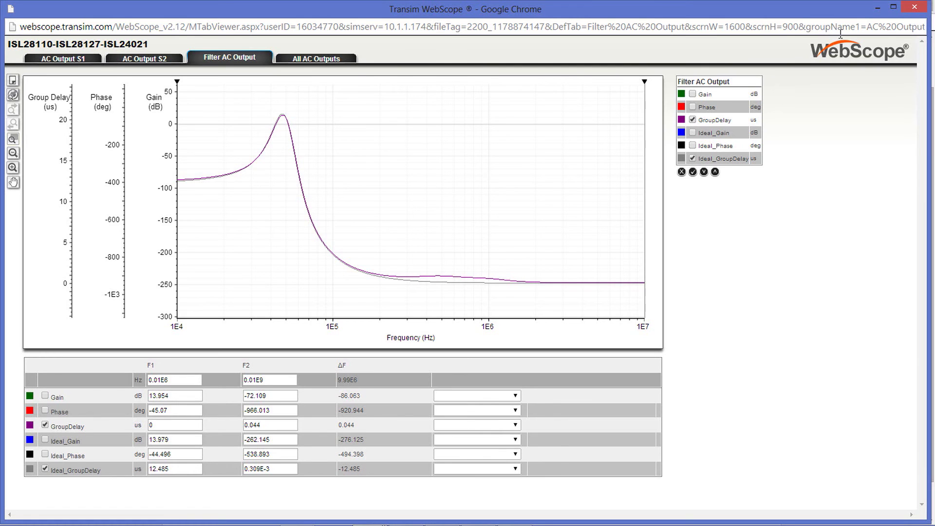
- Close WebScope and return from the redesign view to the three-stage filter schematic
left_click(909, 7)
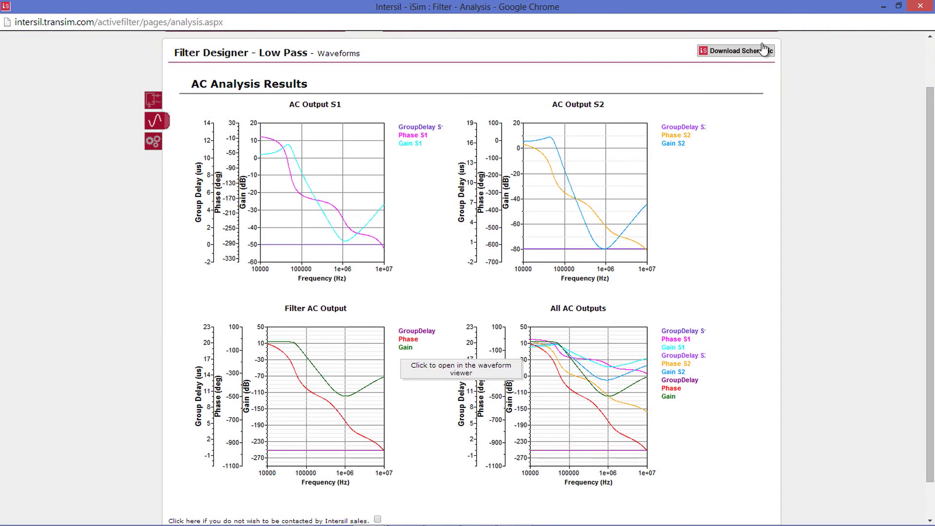
left_click(153, 141)
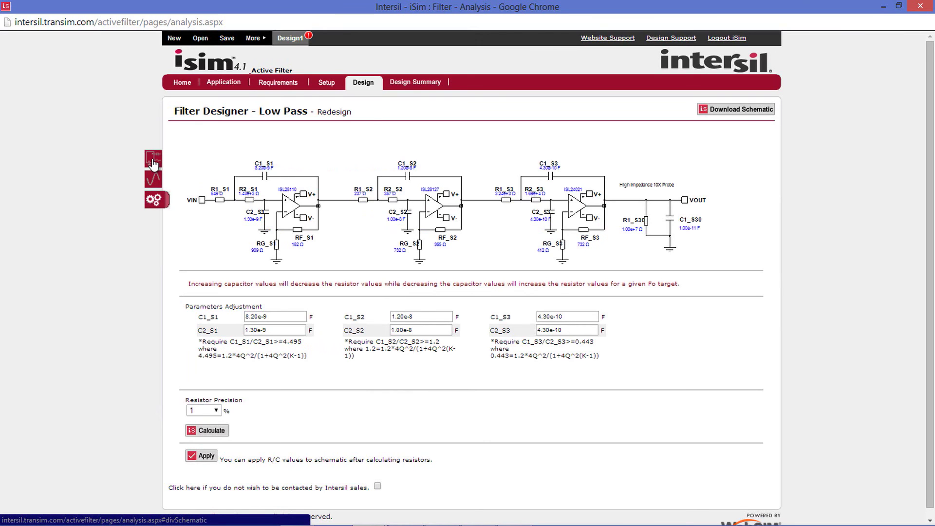
left_click(153, 160)
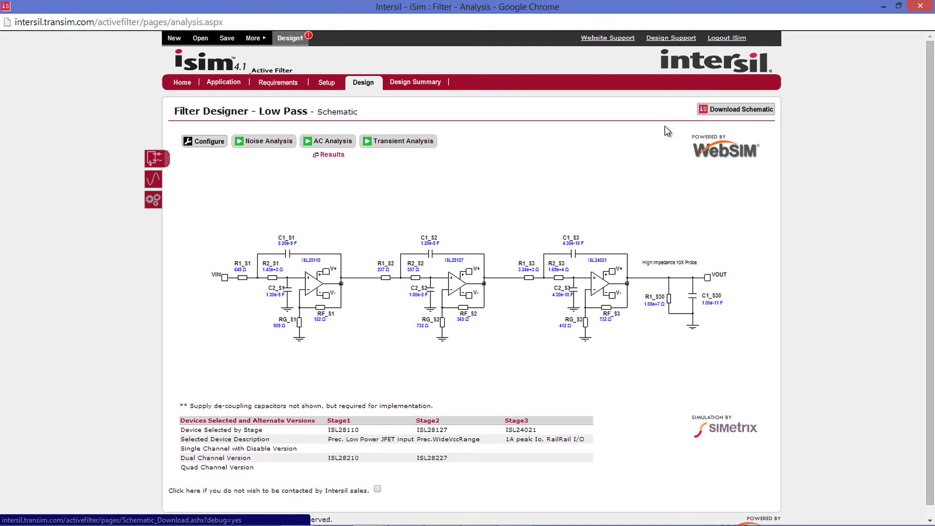
- Open the Design Summary and scroll through the requirements, stage devices, BOM and AC results
left_click(417, 83)
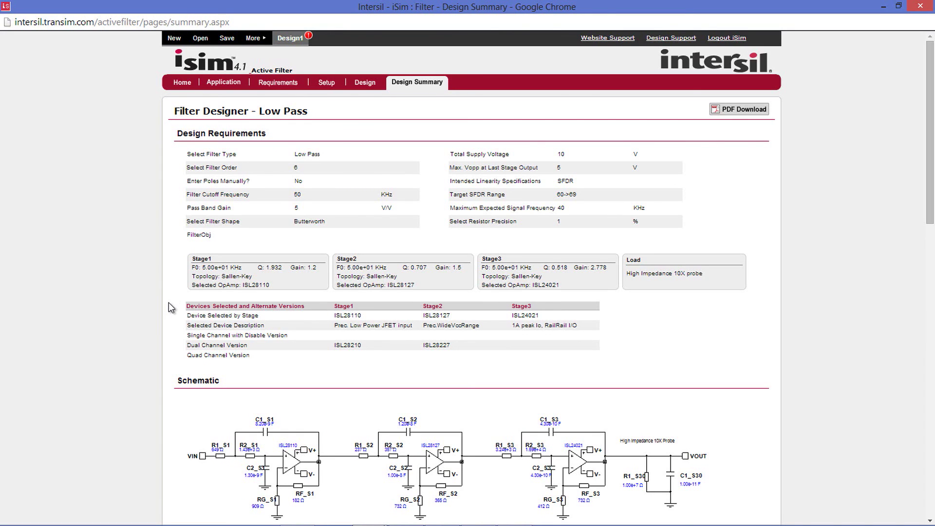
scroll(168, 303, "down", 4)
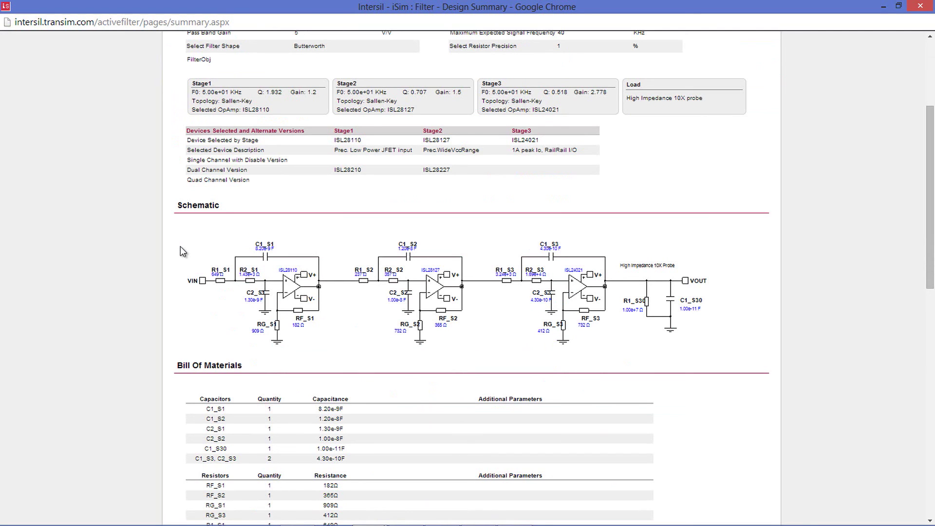
scroll(183, 251, "down", 4)
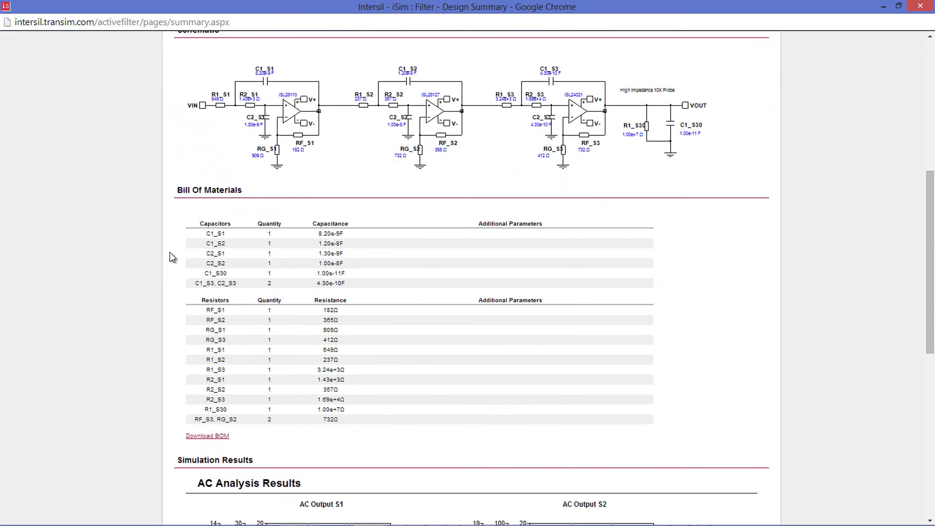
scroll(170, 252, "down", 8)
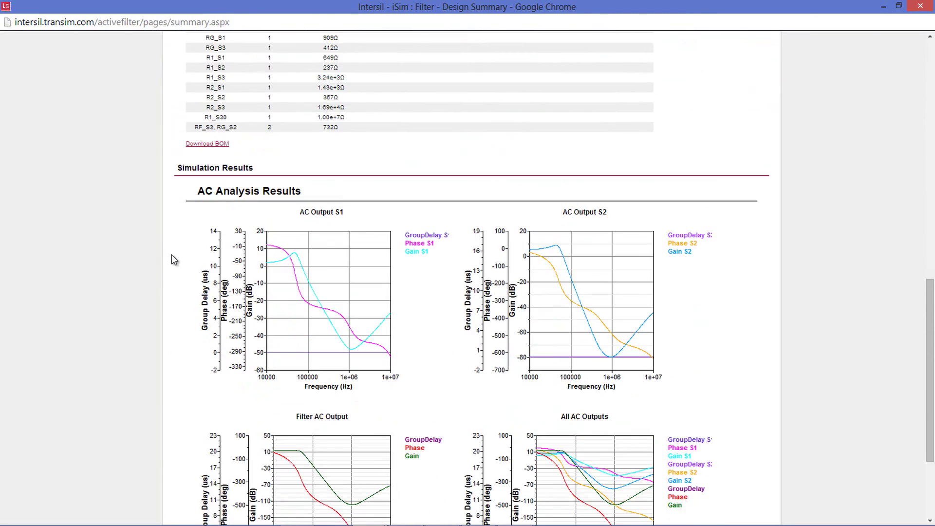
scroll(174, 261, "down", 1)
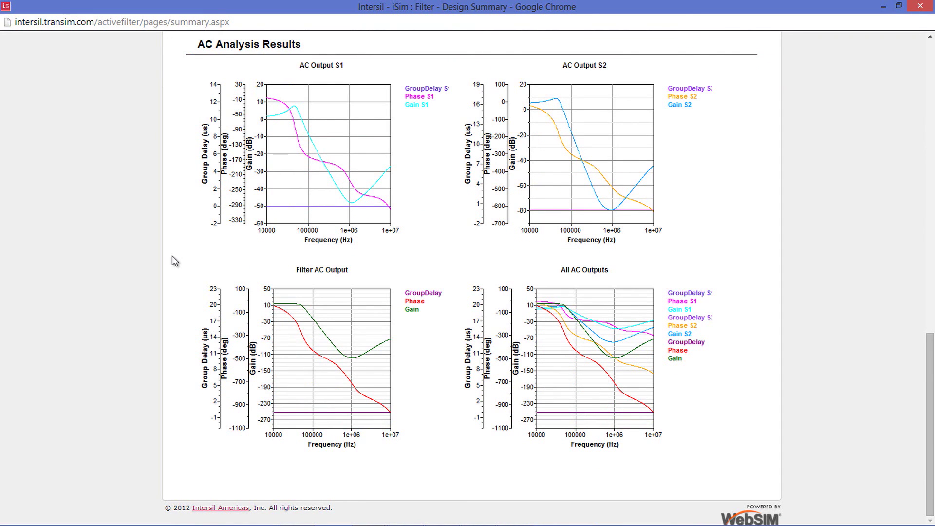
scroll(171, 256, "up", 12)
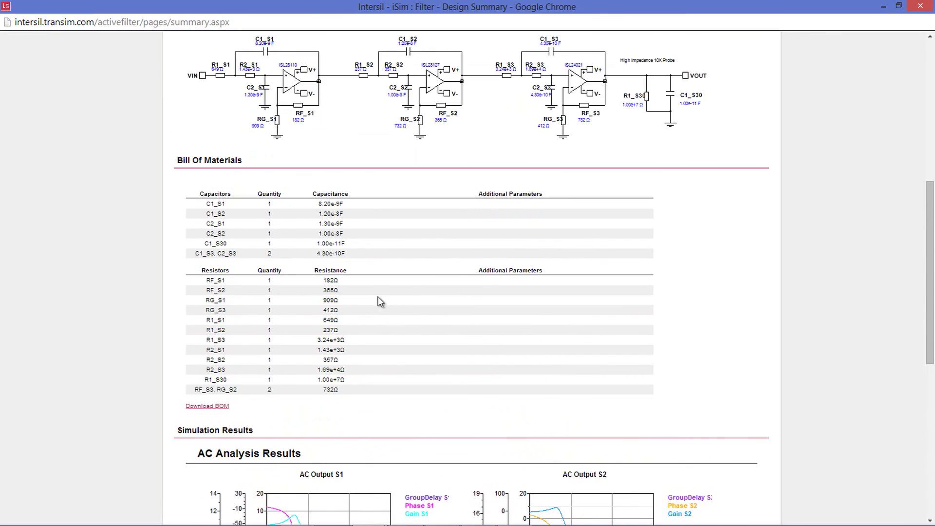
scroll(581, 213, "up", 4)
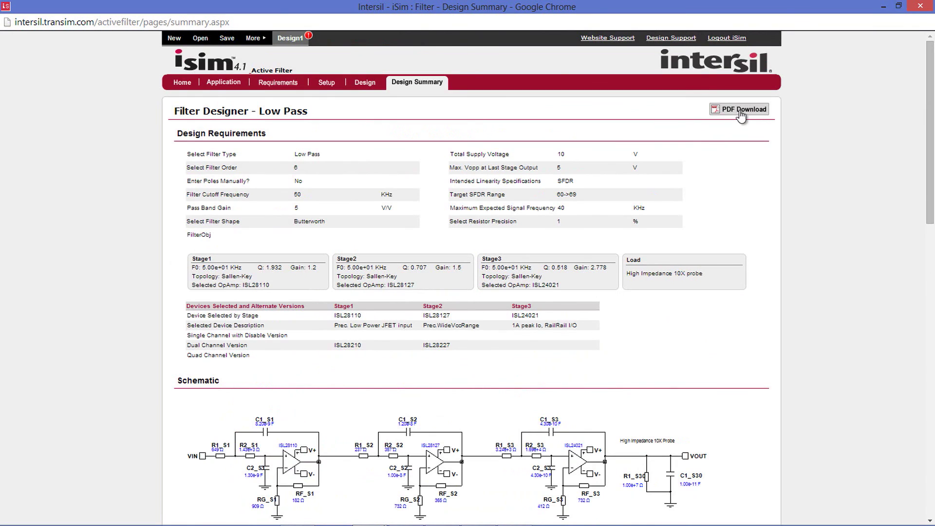